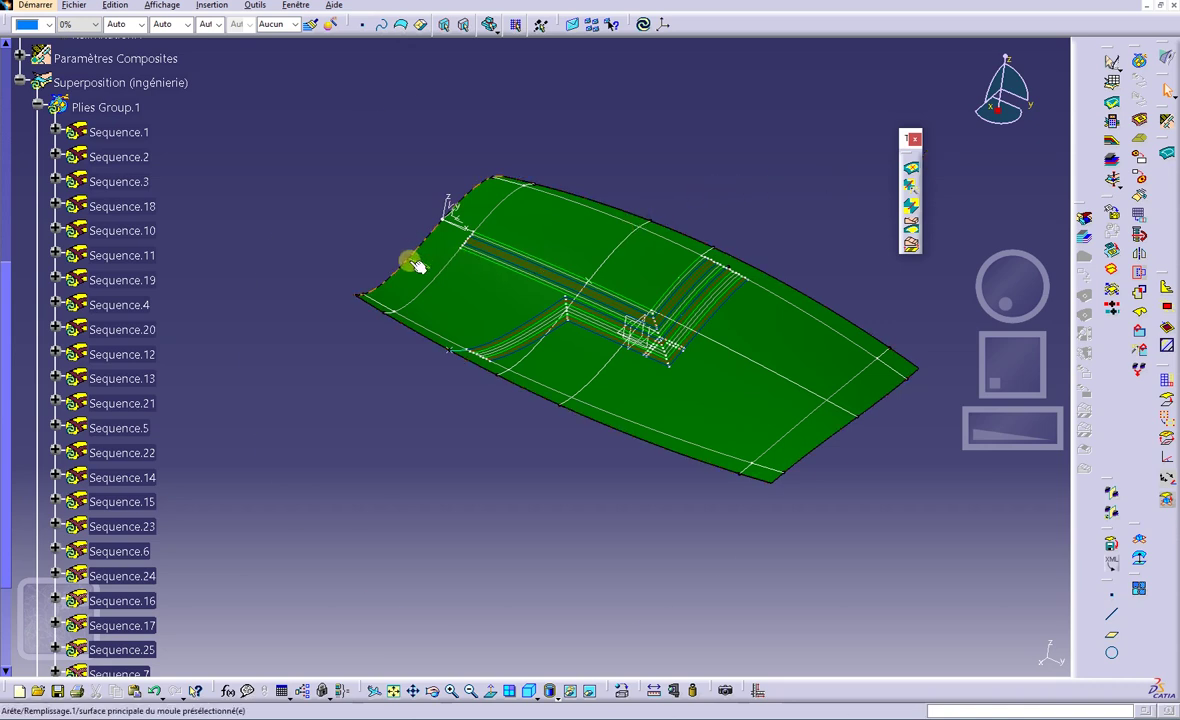
- Run a local update on the Superposition (ingénierie) stacking
middle_click_drag(415, 265, 450, 352)
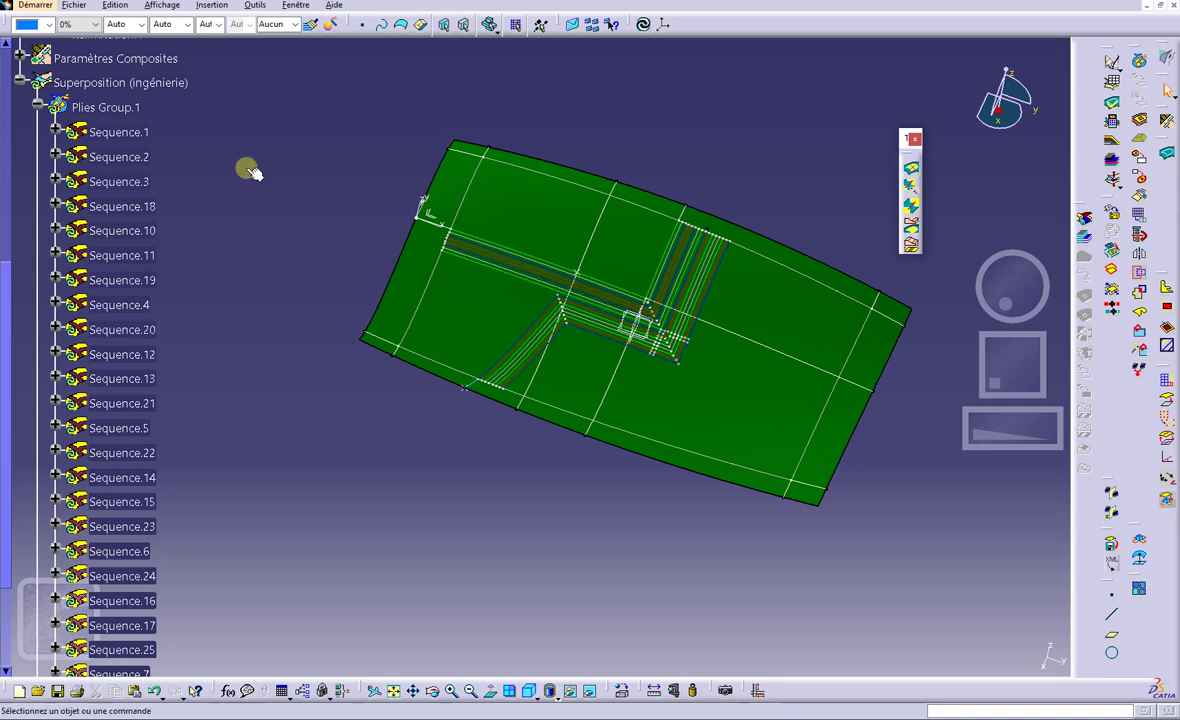
right_click(120, 84)
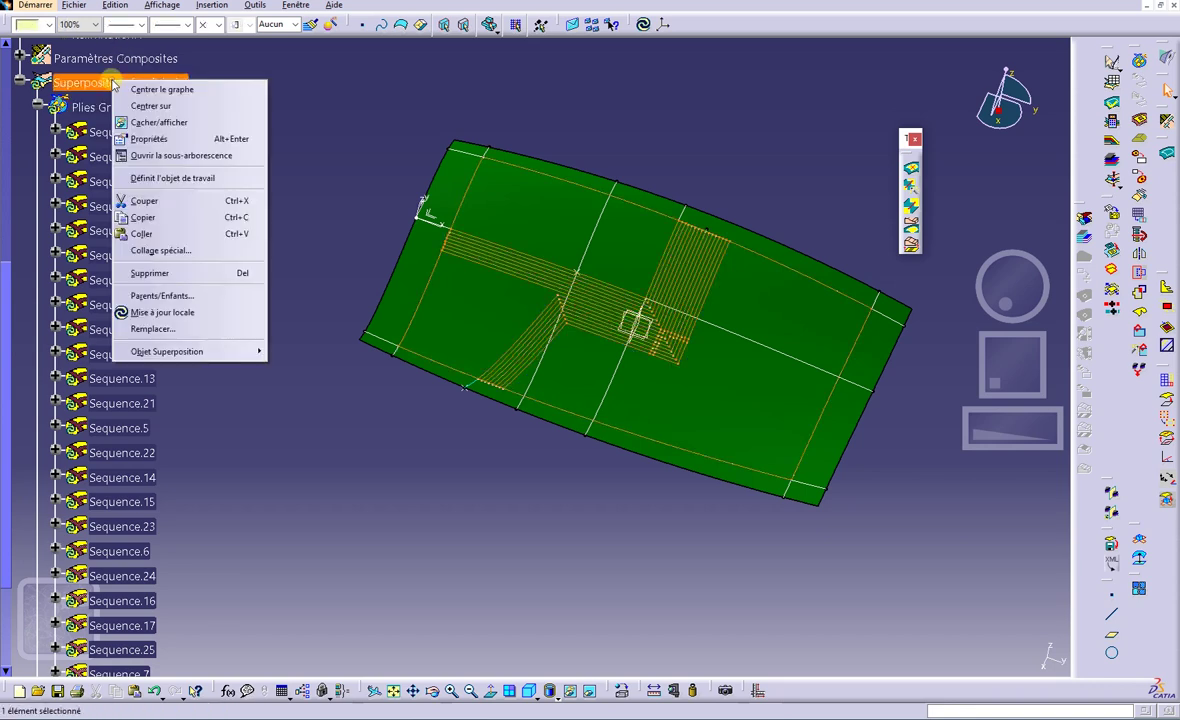
left_click(158, 314)
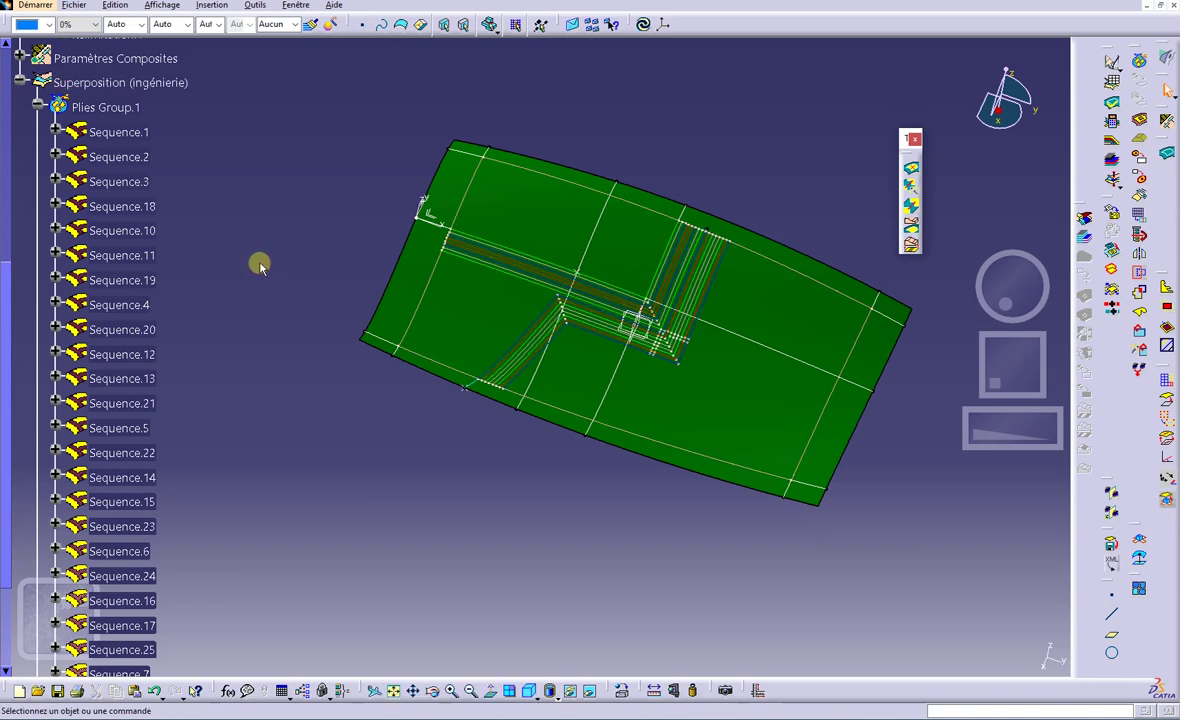
- Collapse Plies Group.1 and create an exact solid from plies using the complete stacking
left_click(37, 106)
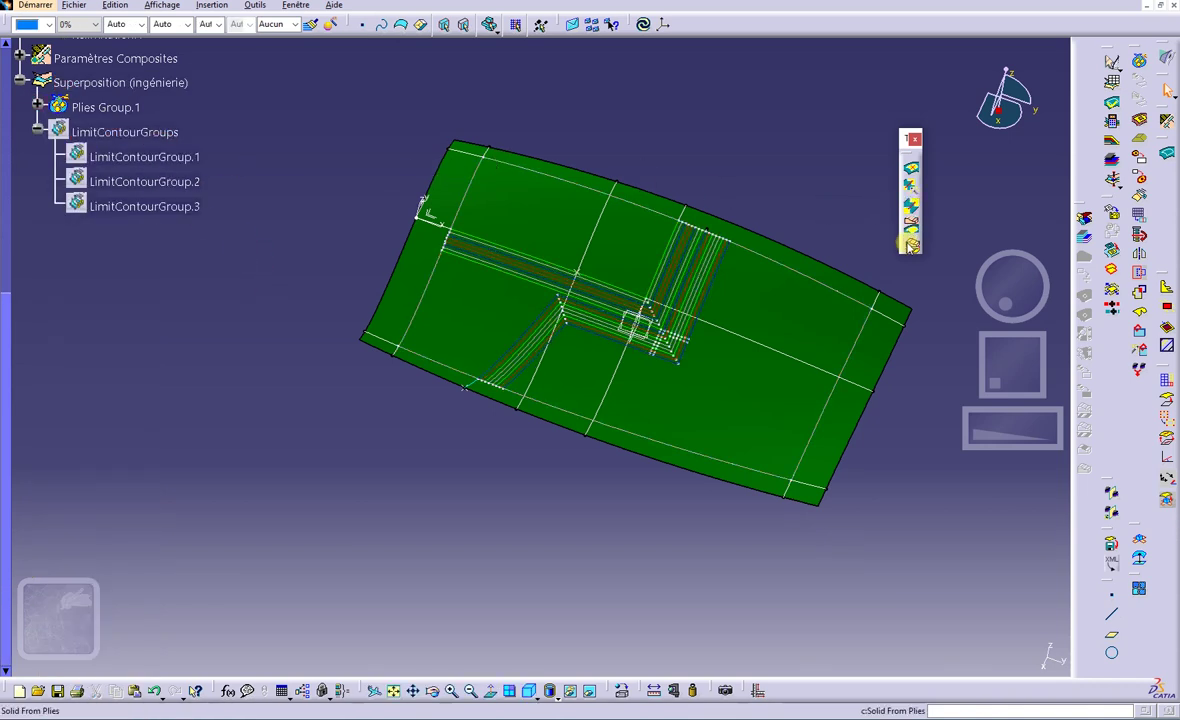
left_click(909, 245)
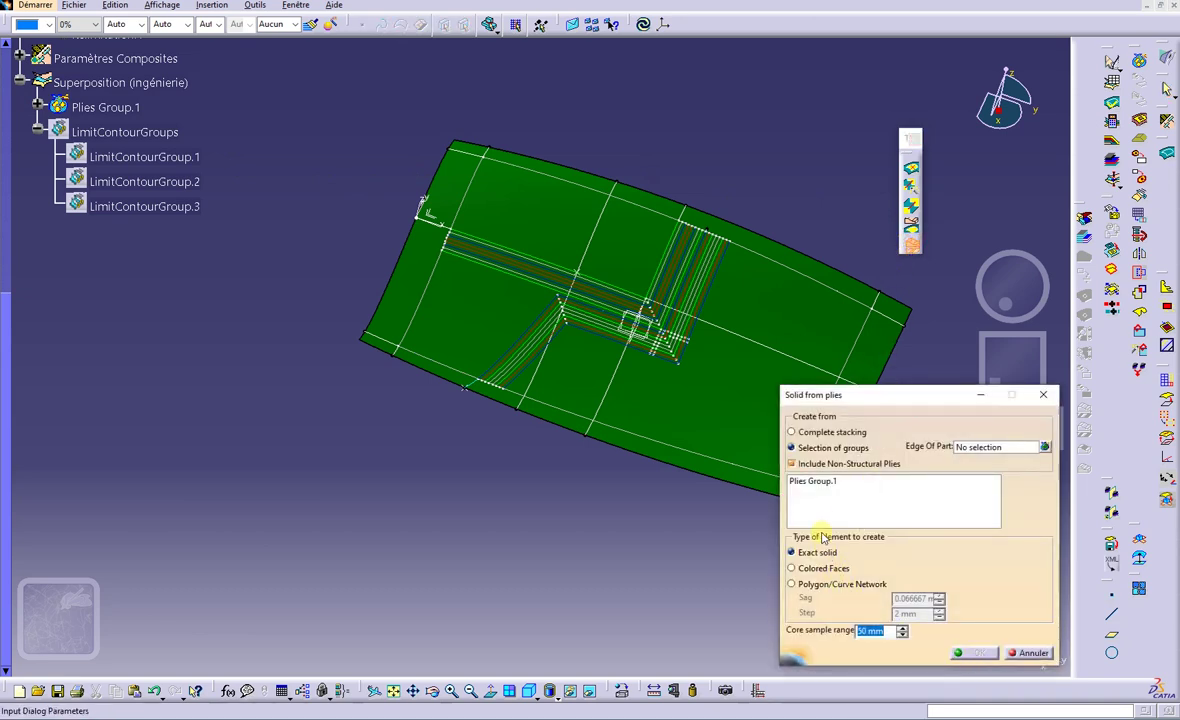
left_click(821, 433)
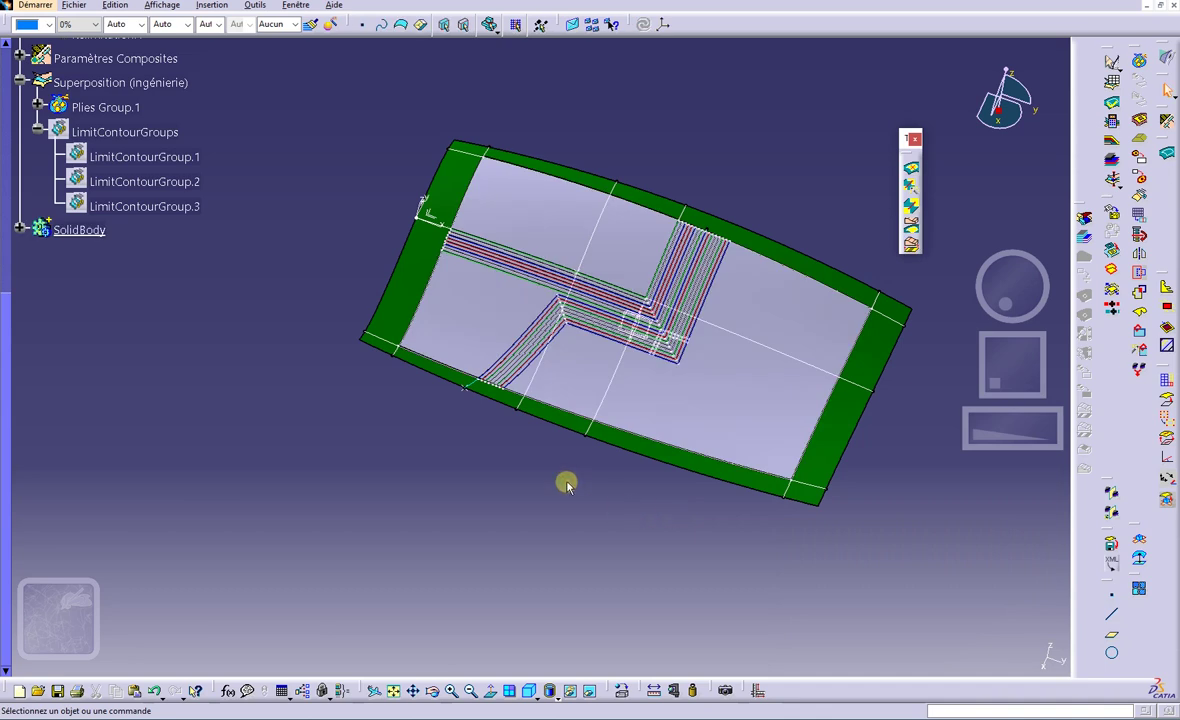
- Hide the Superposition (ingénierie) stacking so that its ply contours no longer cover the solid
left_click(115, 82)
right_click(115, 82)
left_click(148, 124)
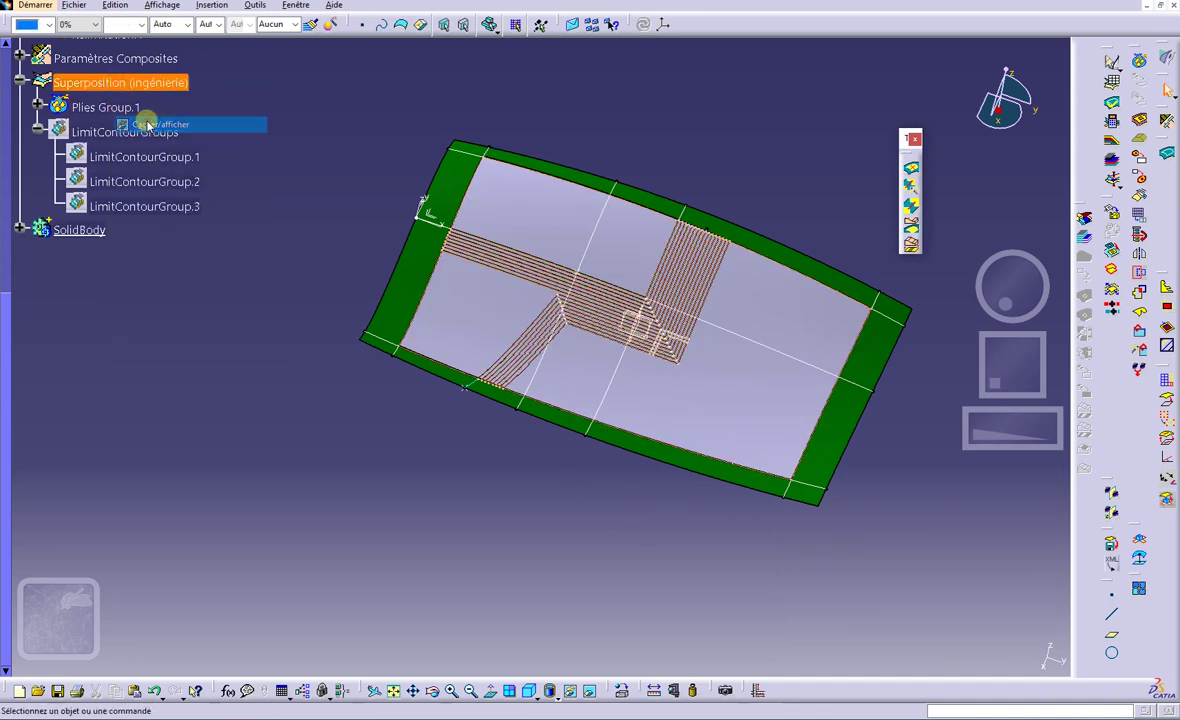
middle_click_drag(490, 524, 456, 448)
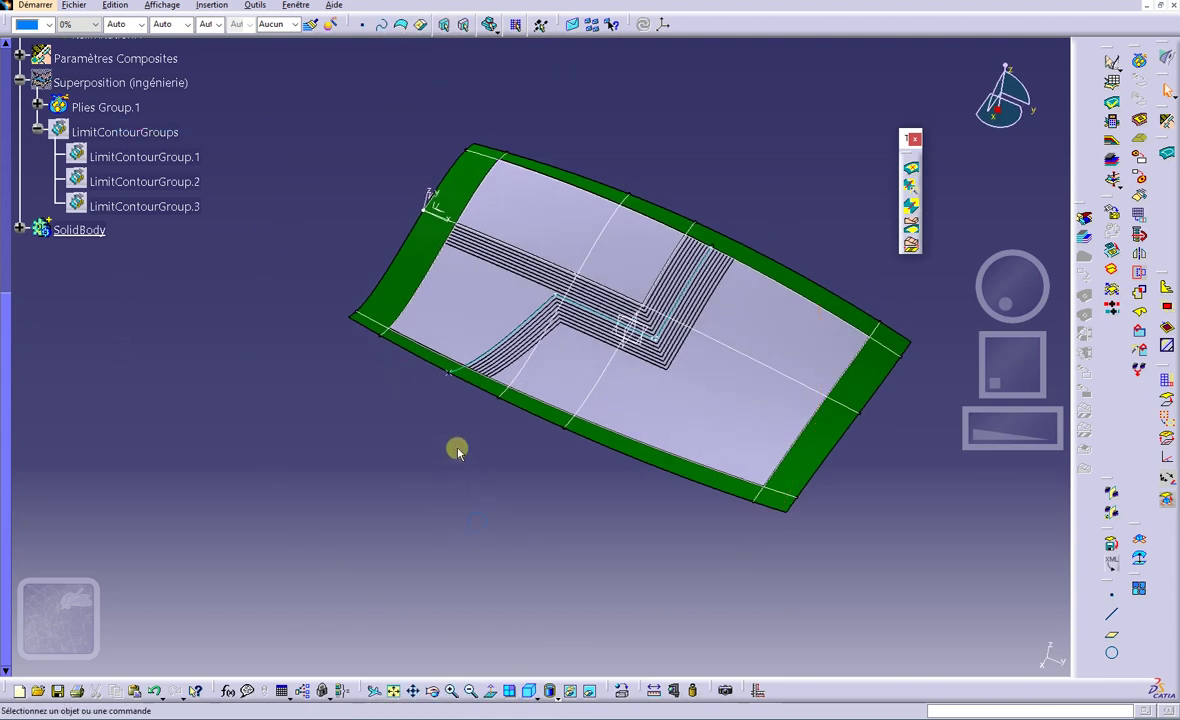
- Hide the Renforts and ZT geometrical sets
right_click(458, 372)
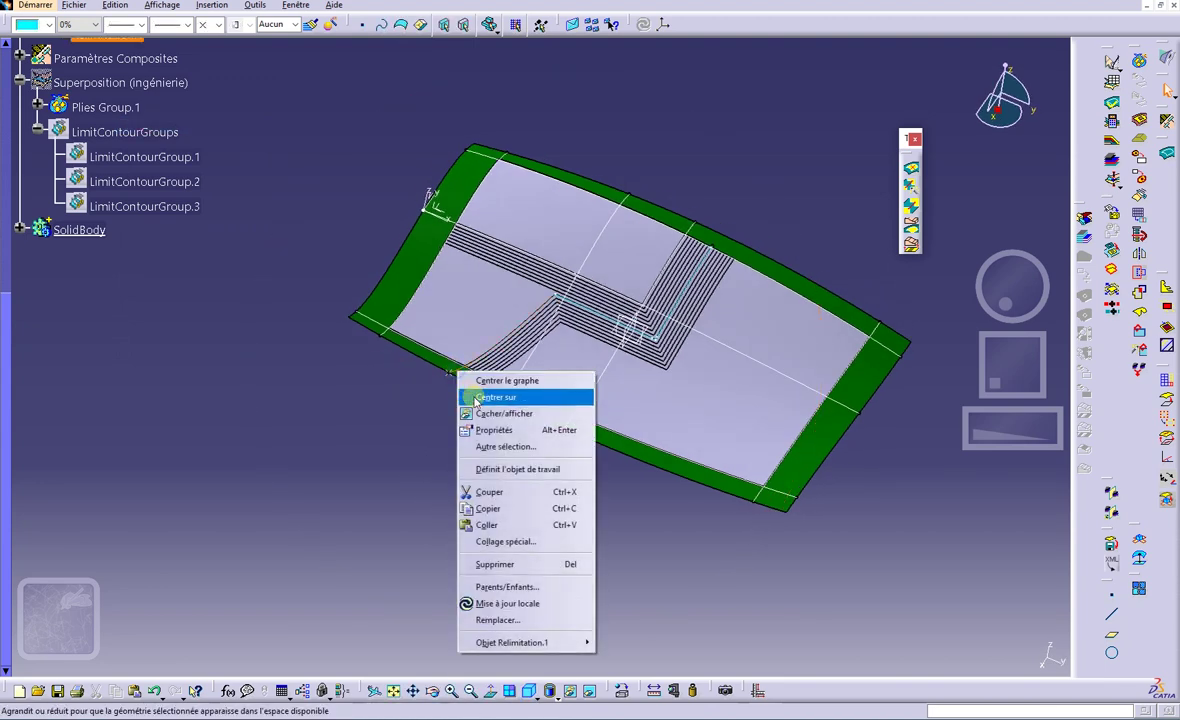
left_click(436, 443)
middle_click_drag(487, 565, 514, 479)
scroll(118, 203, "up", 2)
scroll(118, 203, "up", 4)
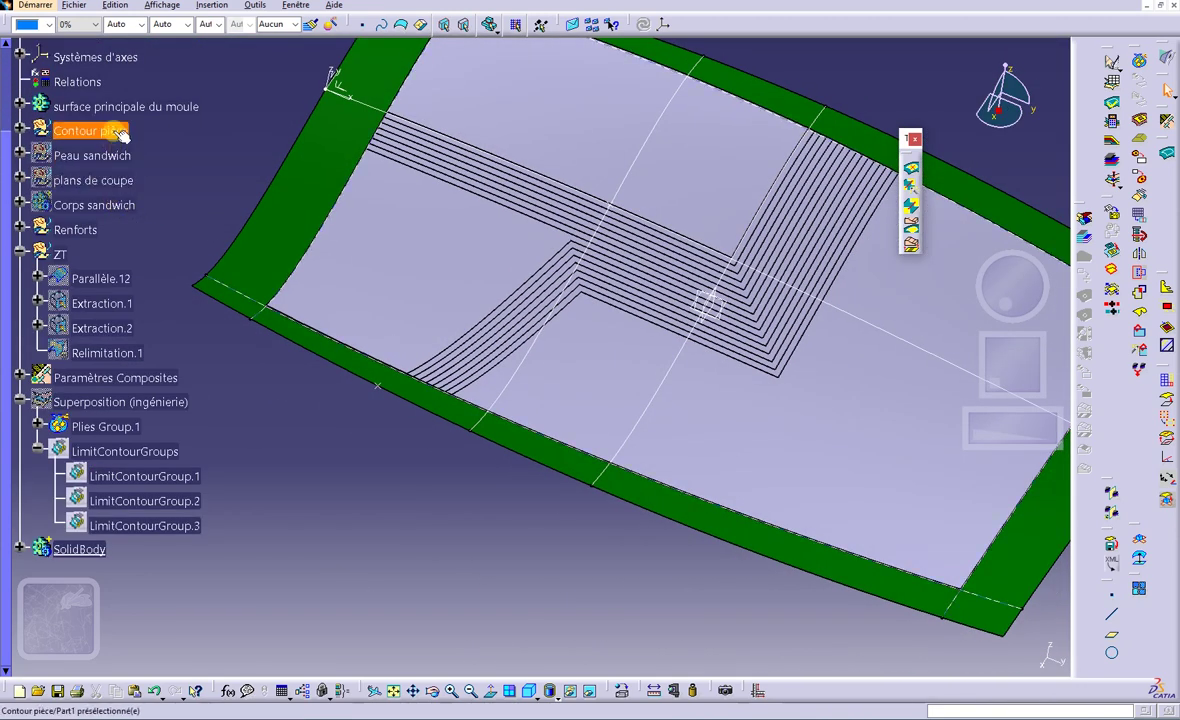
right_click(62, 252)
left_click(100, 268)
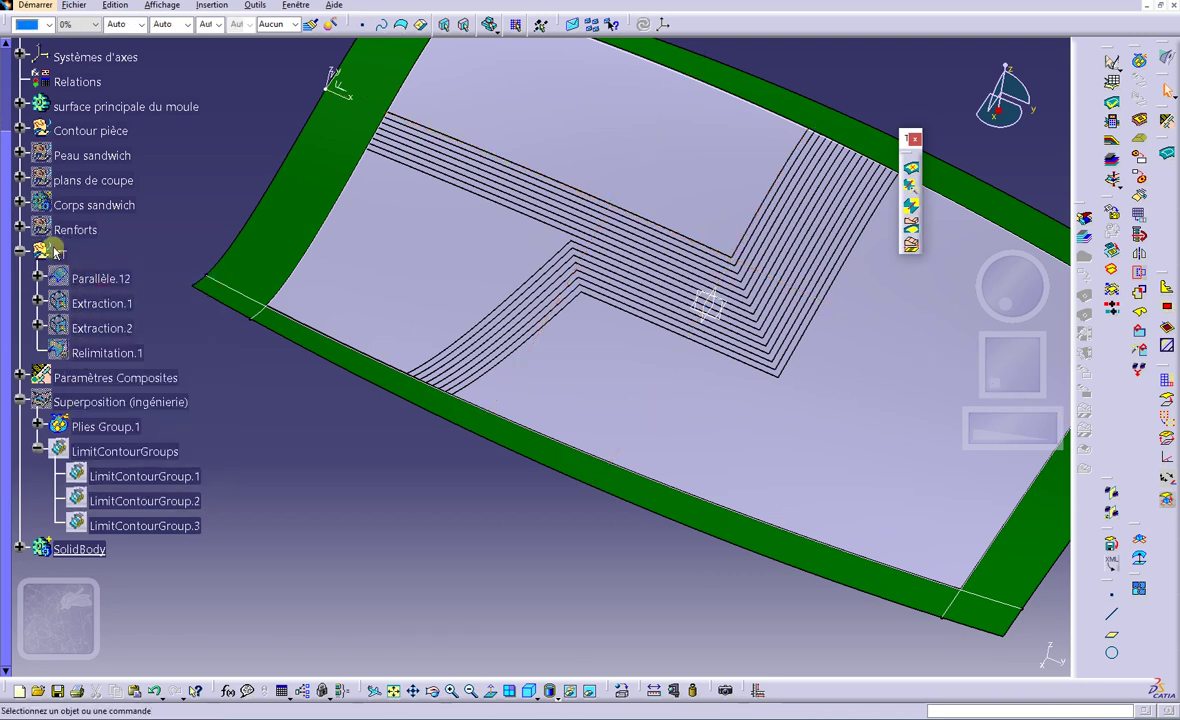
right_click(57, 252)
left_click(100, 290)
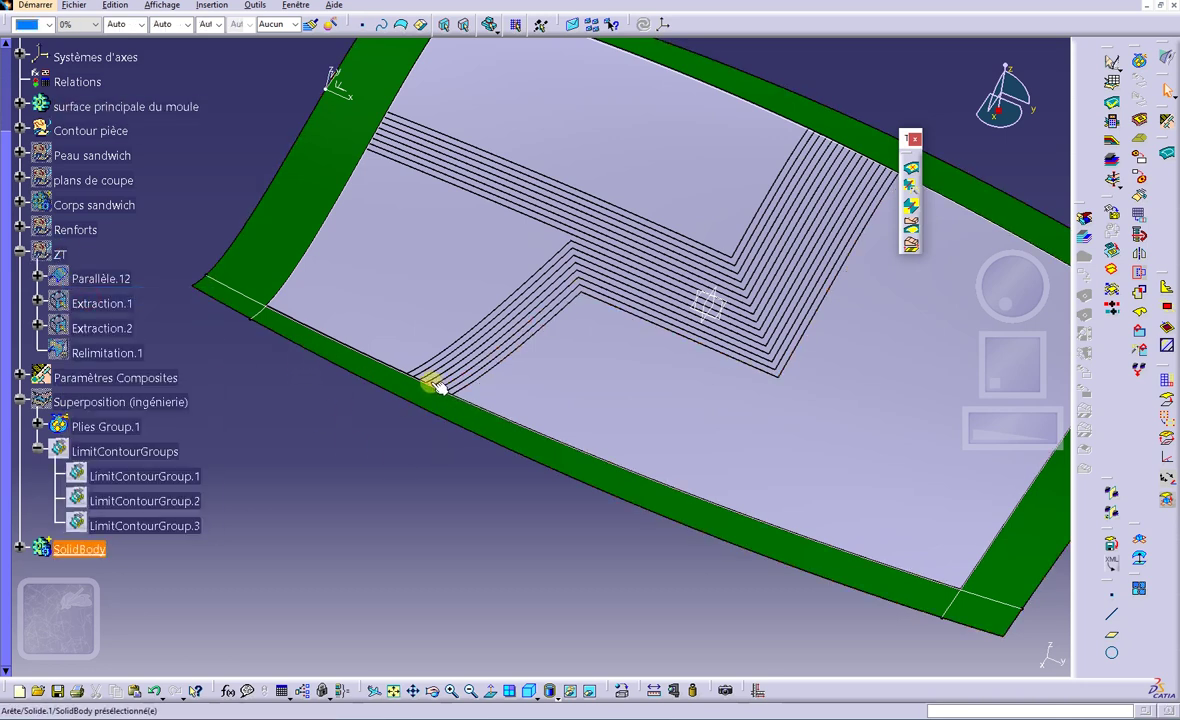
- Examine the solid's ply drop-offs along the part contour and expand SolidBody to view the solid it contains
middle_click_drag(440, 388, 456, 269)
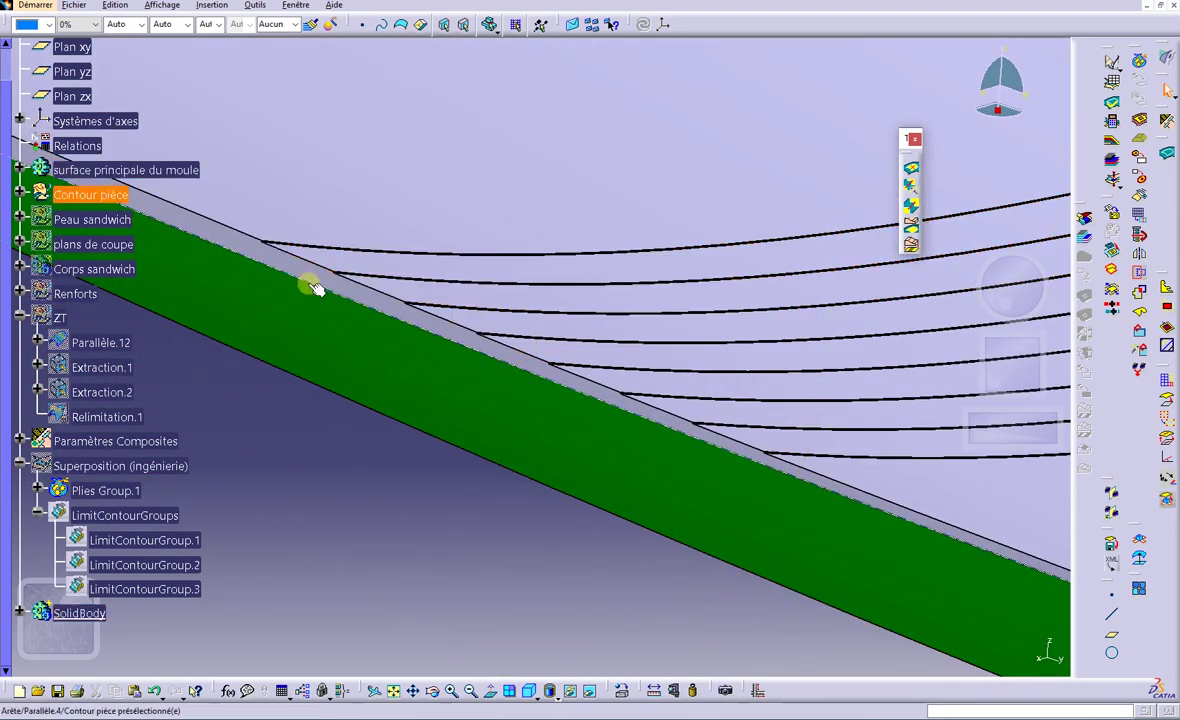
middle_click_drag(337, 356, 269, 192)
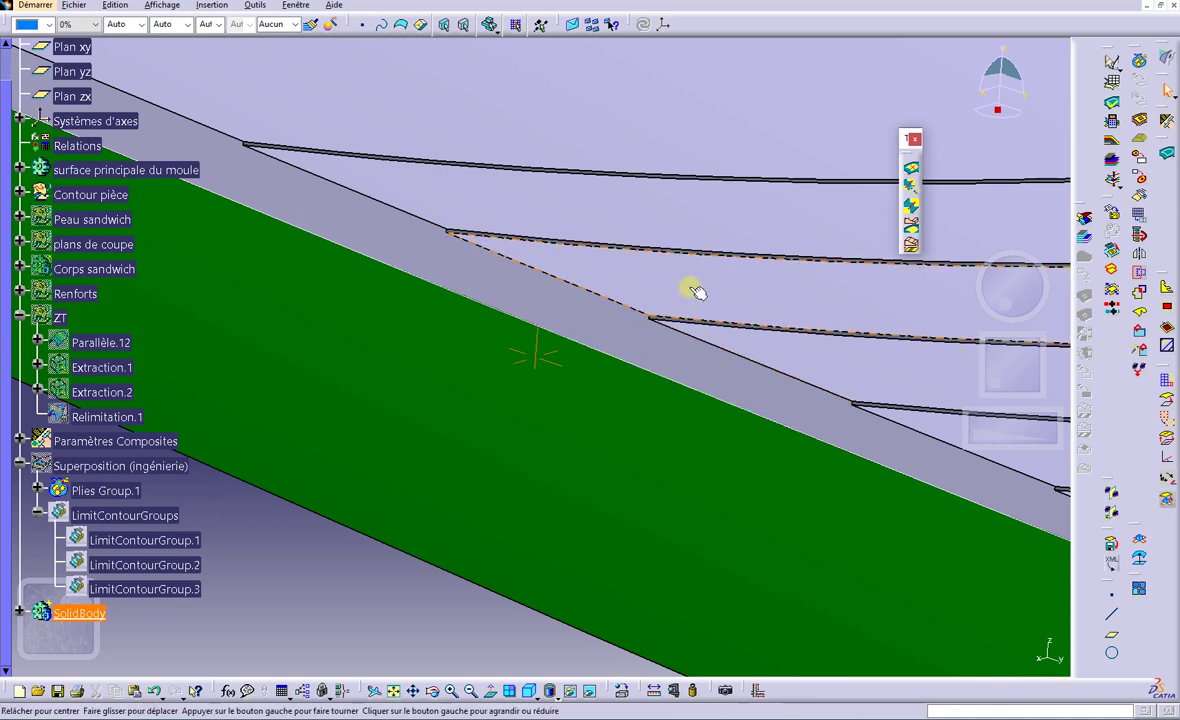
middle_click_drag(690, 287, 689, 462)
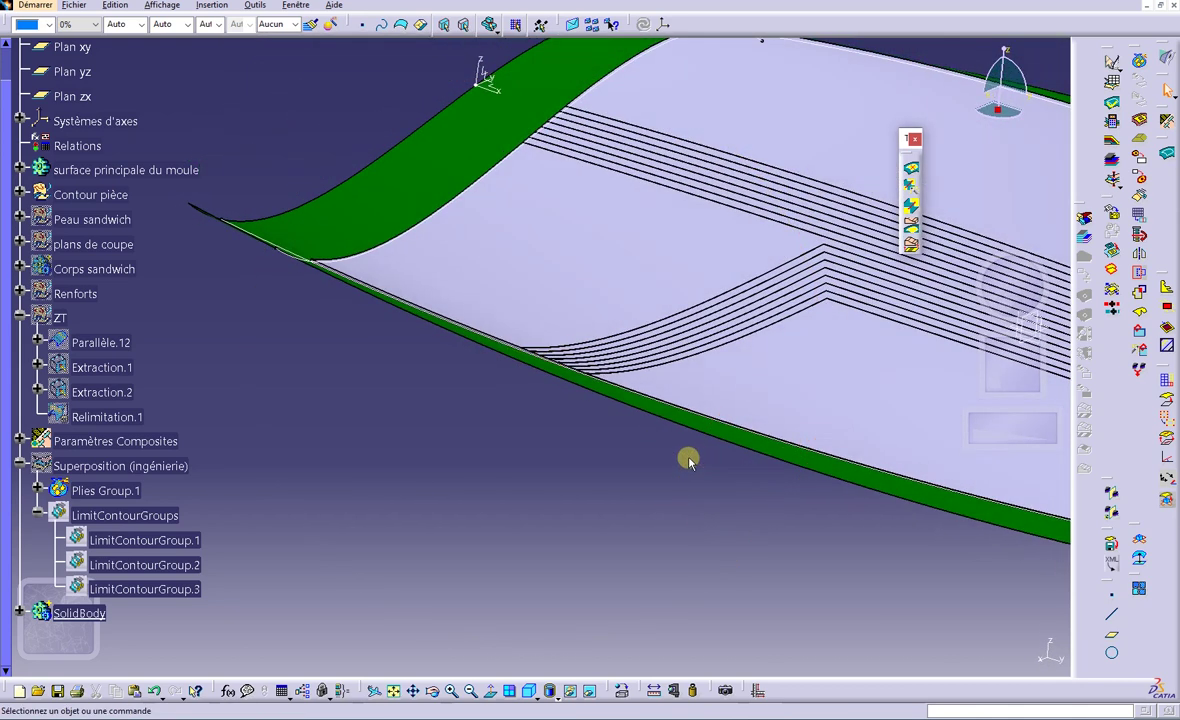
scroll(593, 528, "down", 5)
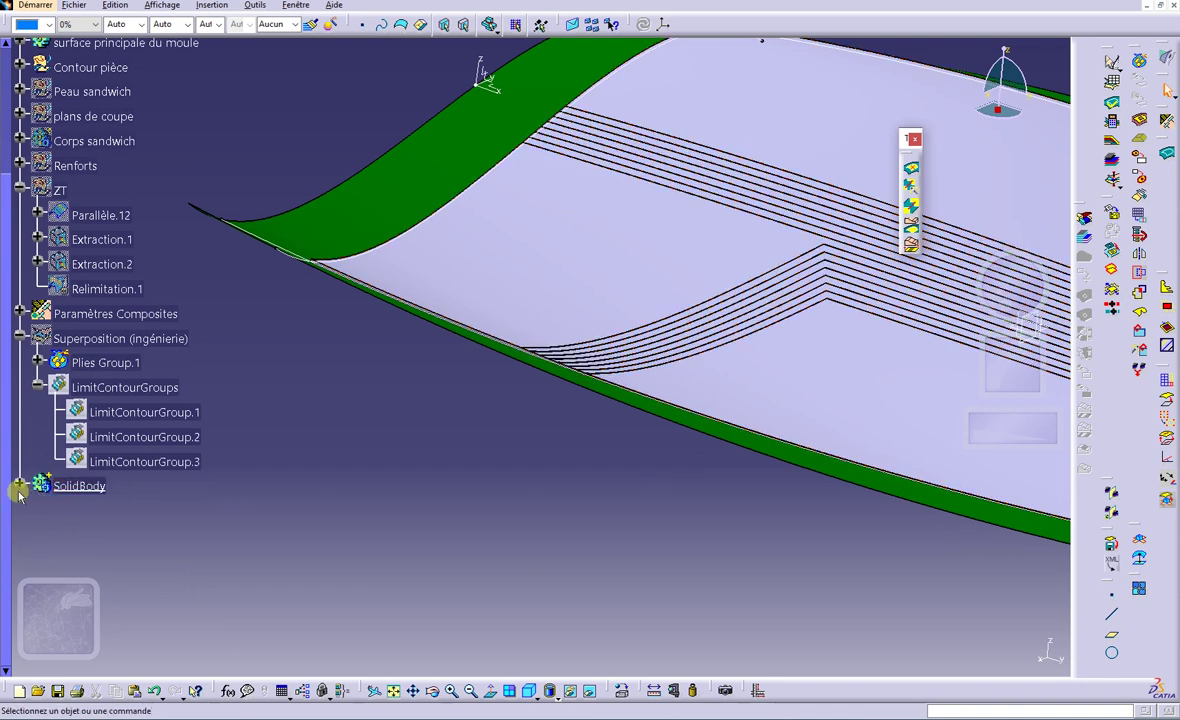
left_click(19, 485)
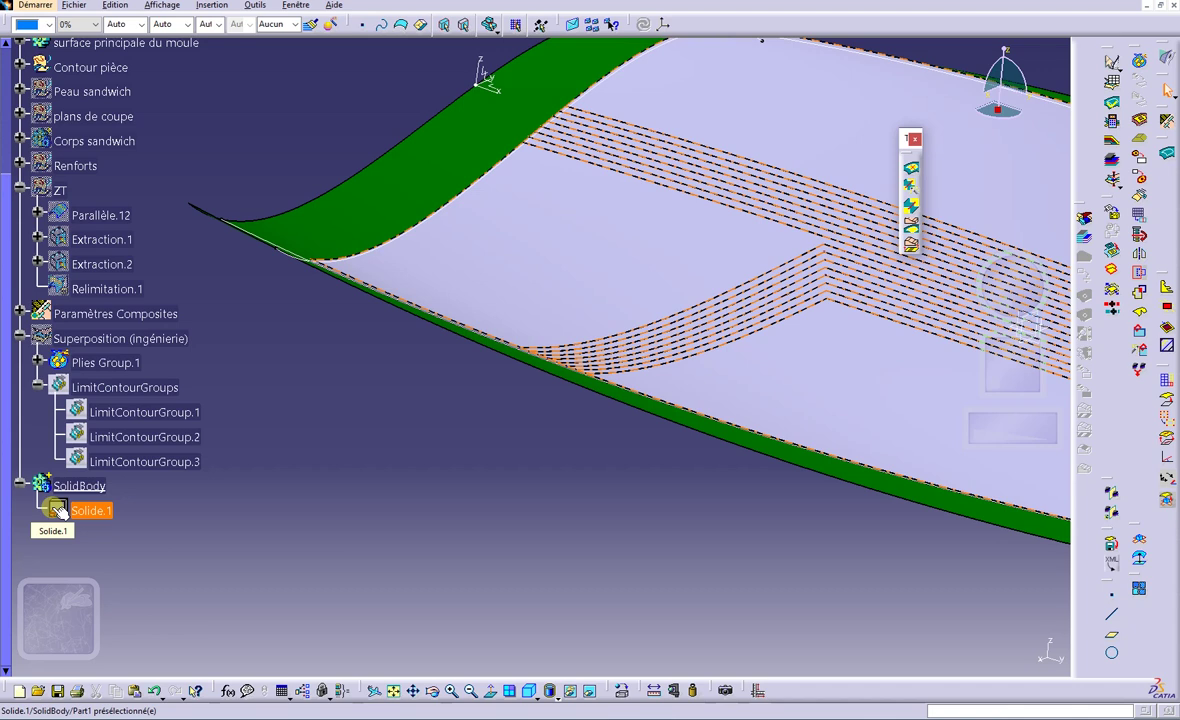
left_click(107, 411)
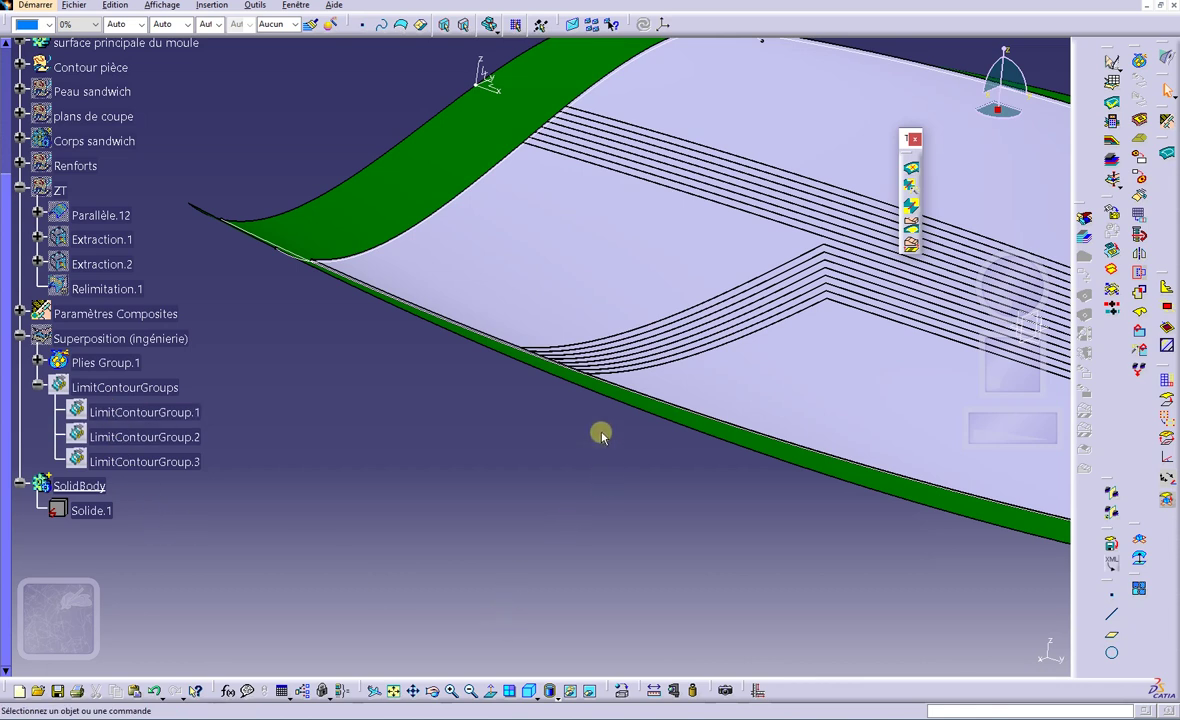
middle_click(606, 348)
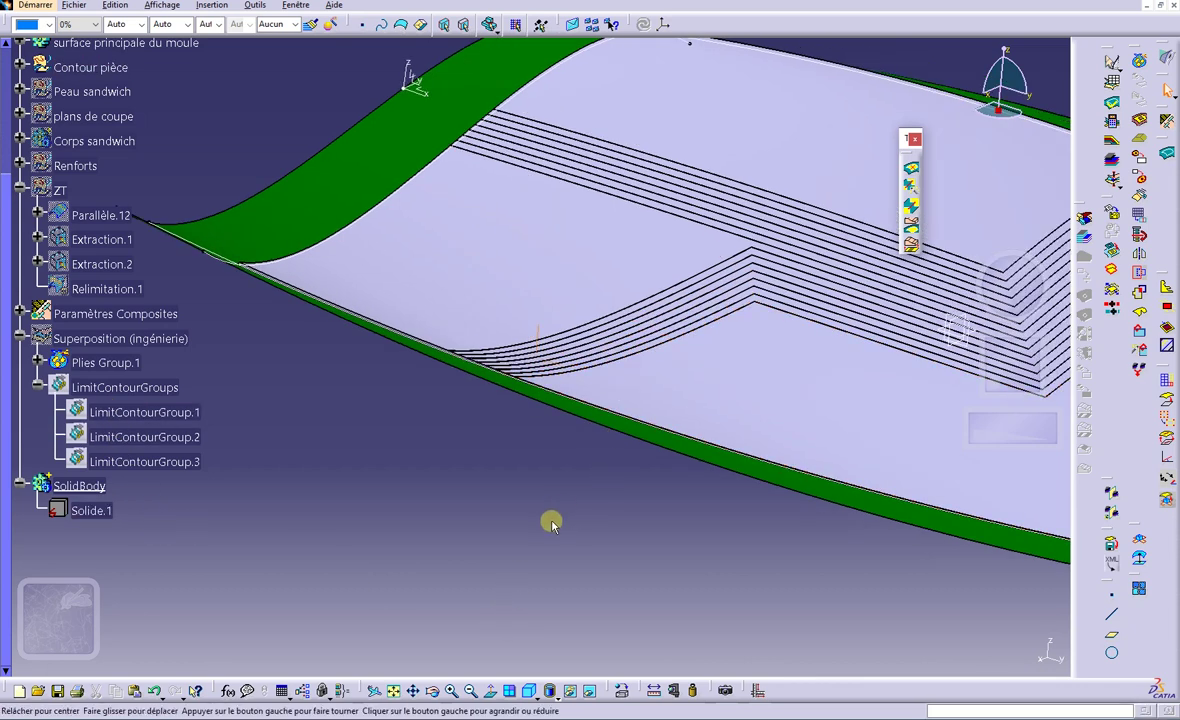
middle_click_drag(552, 522, 590, 485)
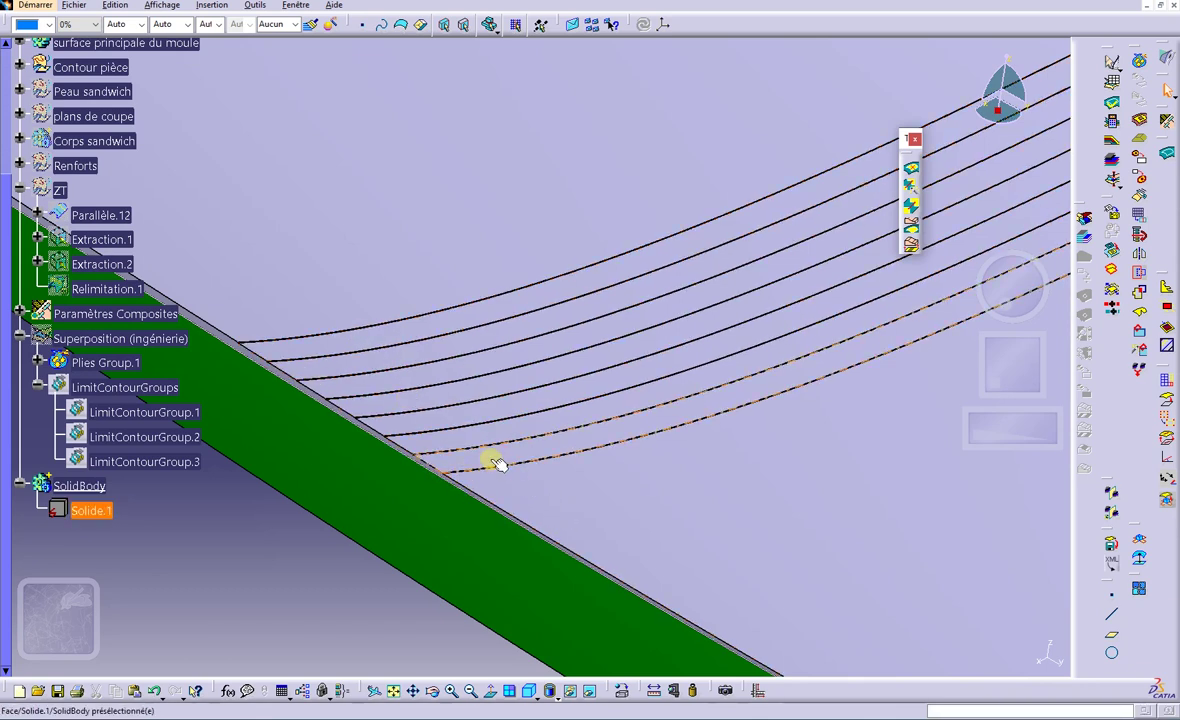
middle_click_drag(704, 478, 724, 593)
left_click(702, 480)
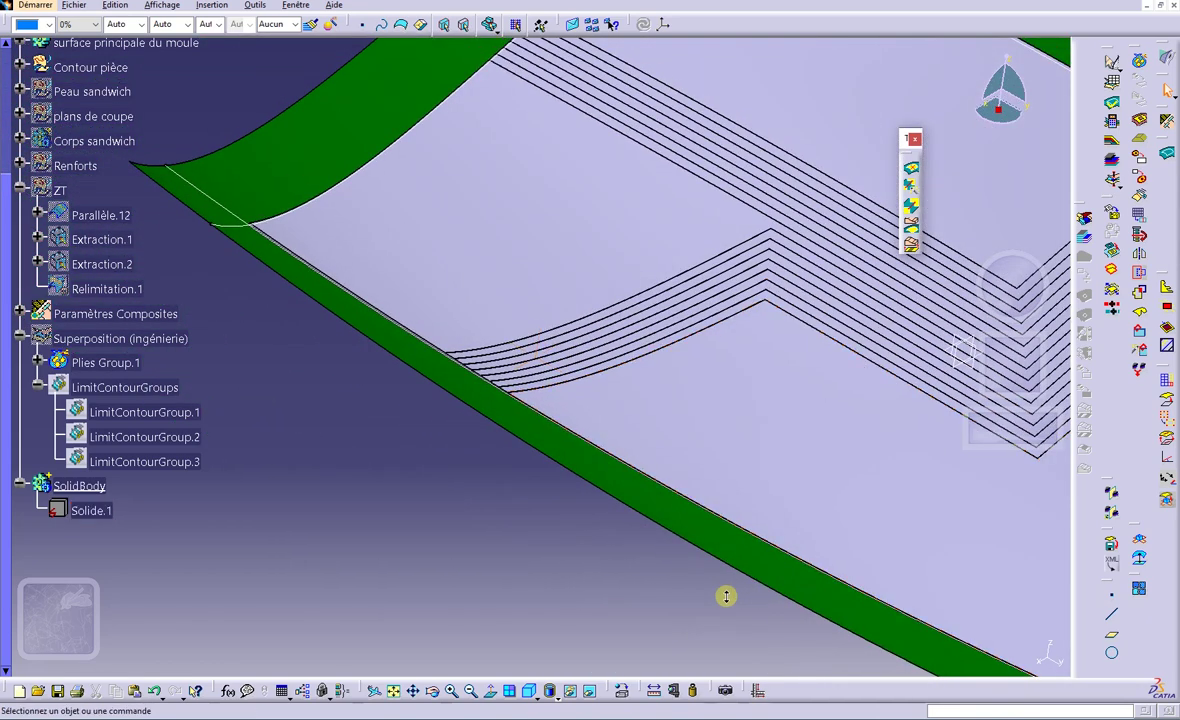
middle_click_drag(672, 458, 374, 563)
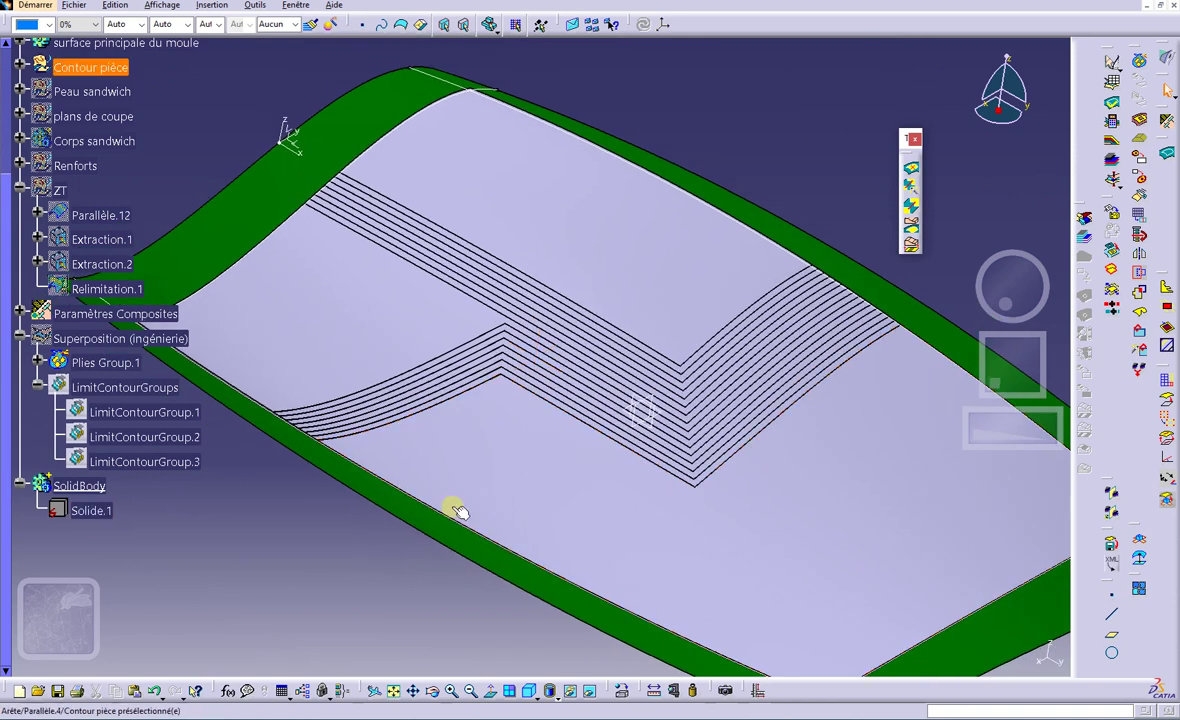
middle_click_drag(456, 506, 560, 445)
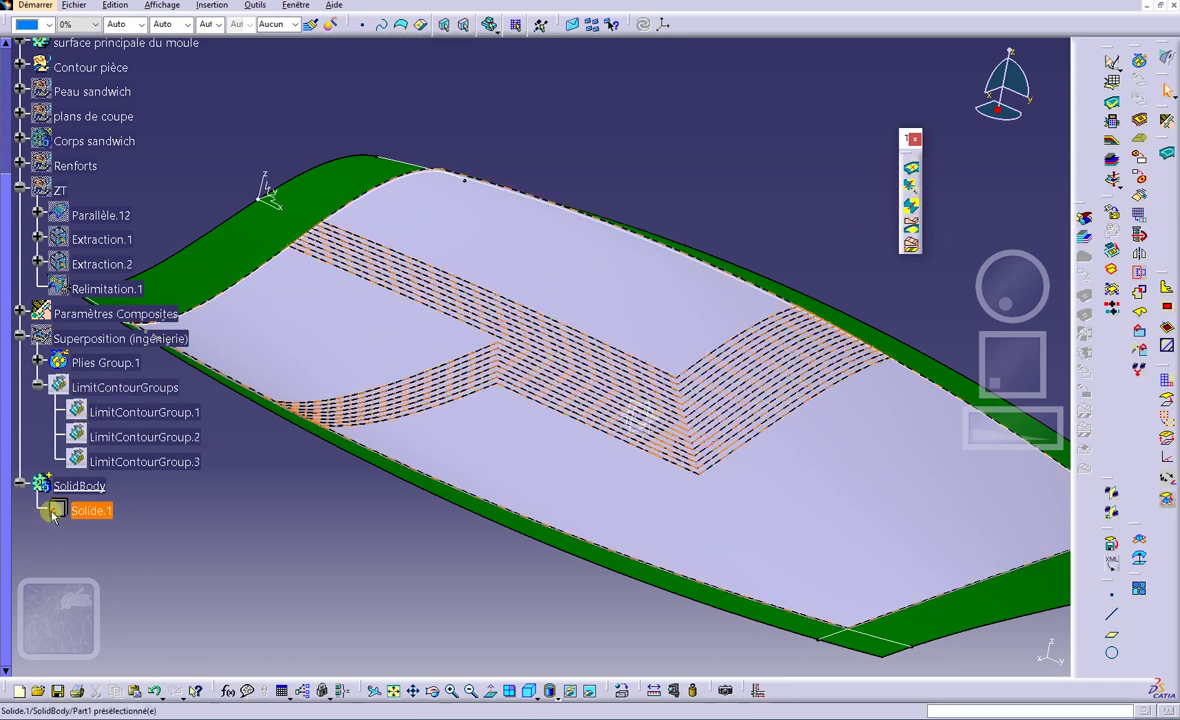
- Hide SolidBody so that only the mould surface and part contour are displayed
right_click(75, 487)
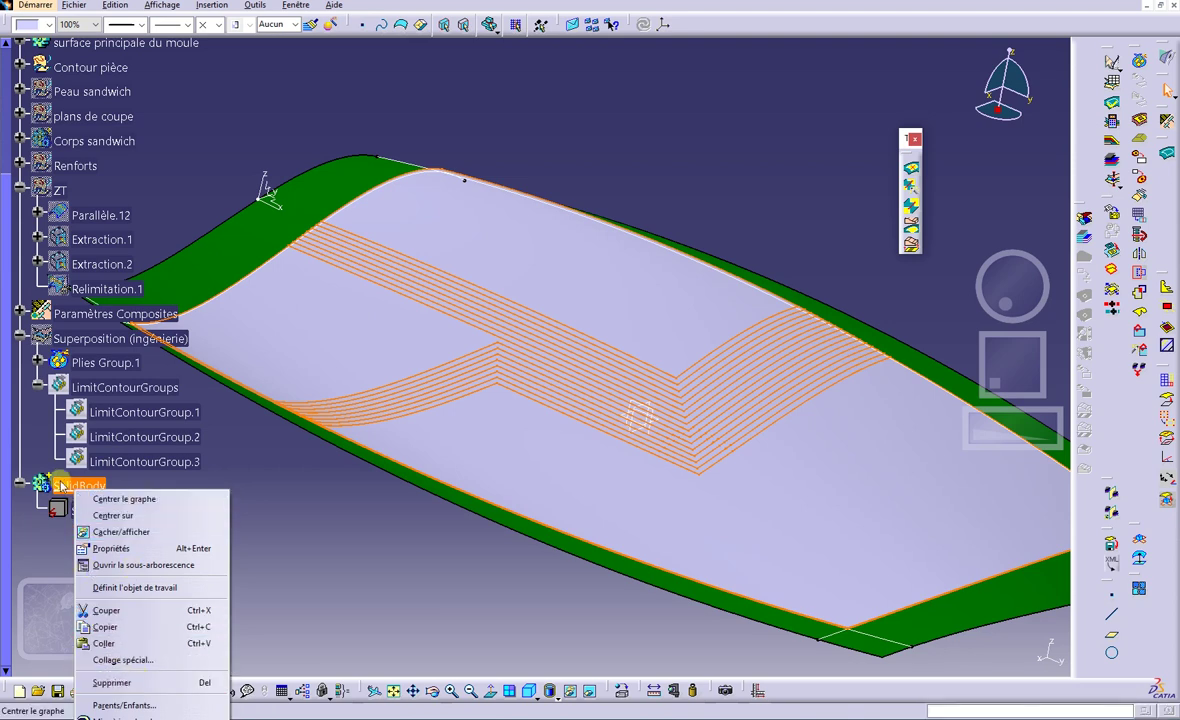
left_click(110, 532)
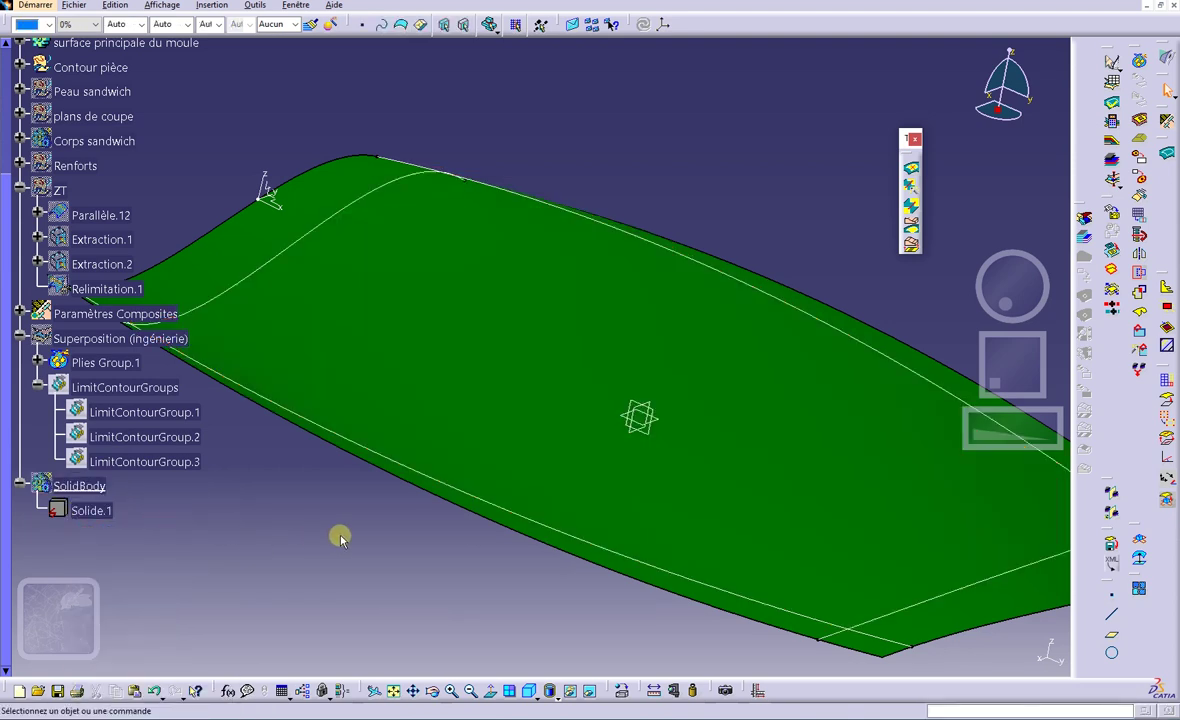
middle_click_drag(348, 346, 345, 414)
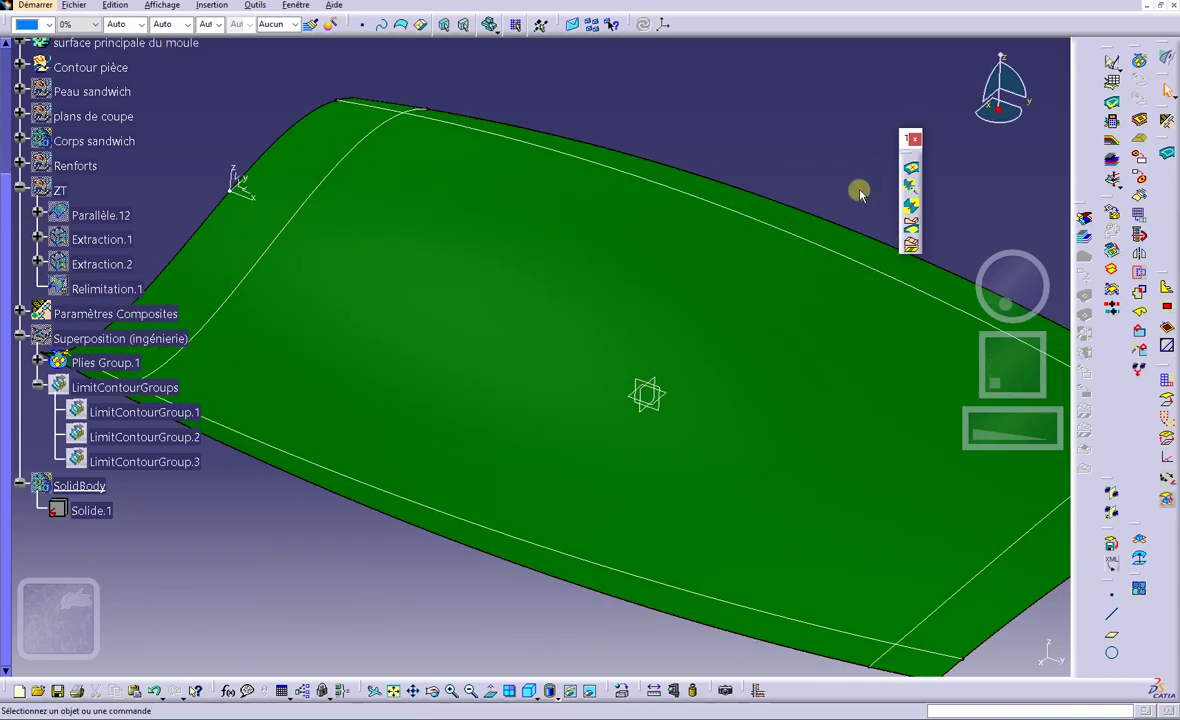
- Compute iso-thickness areas wider than 15 mm from Plies Group.1, with maximum and default drop-off values of 15 mm
left_click(912, 172)
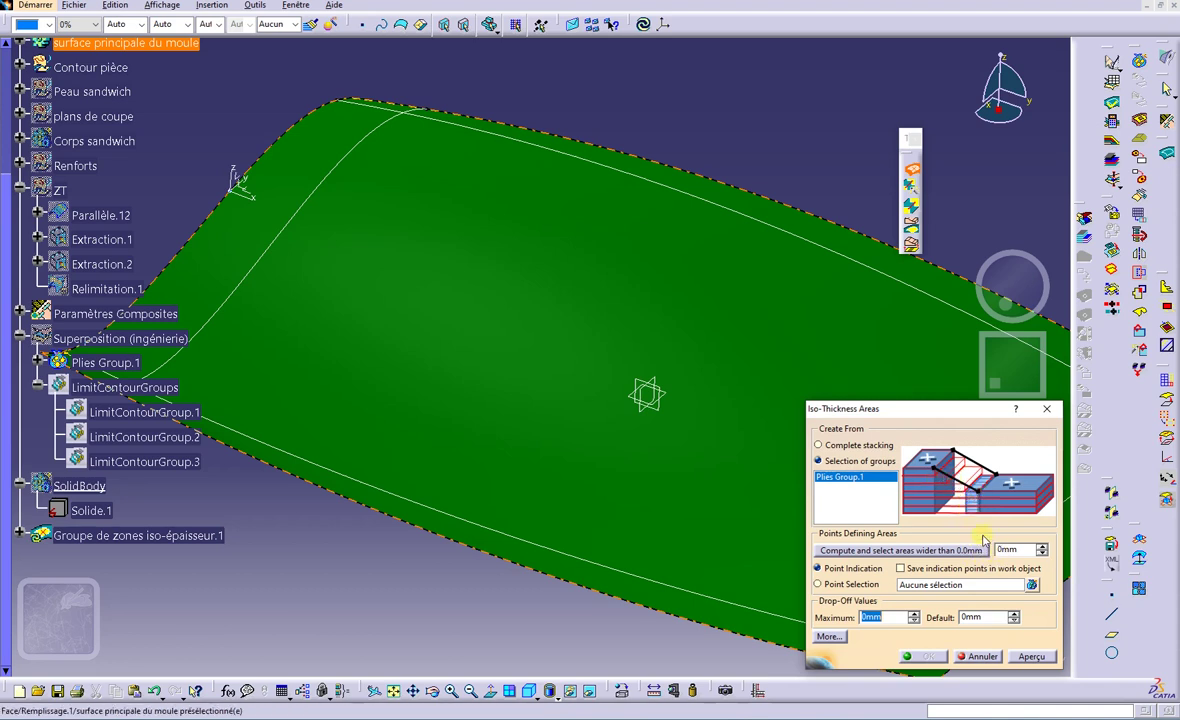
double_click(1023, 549)
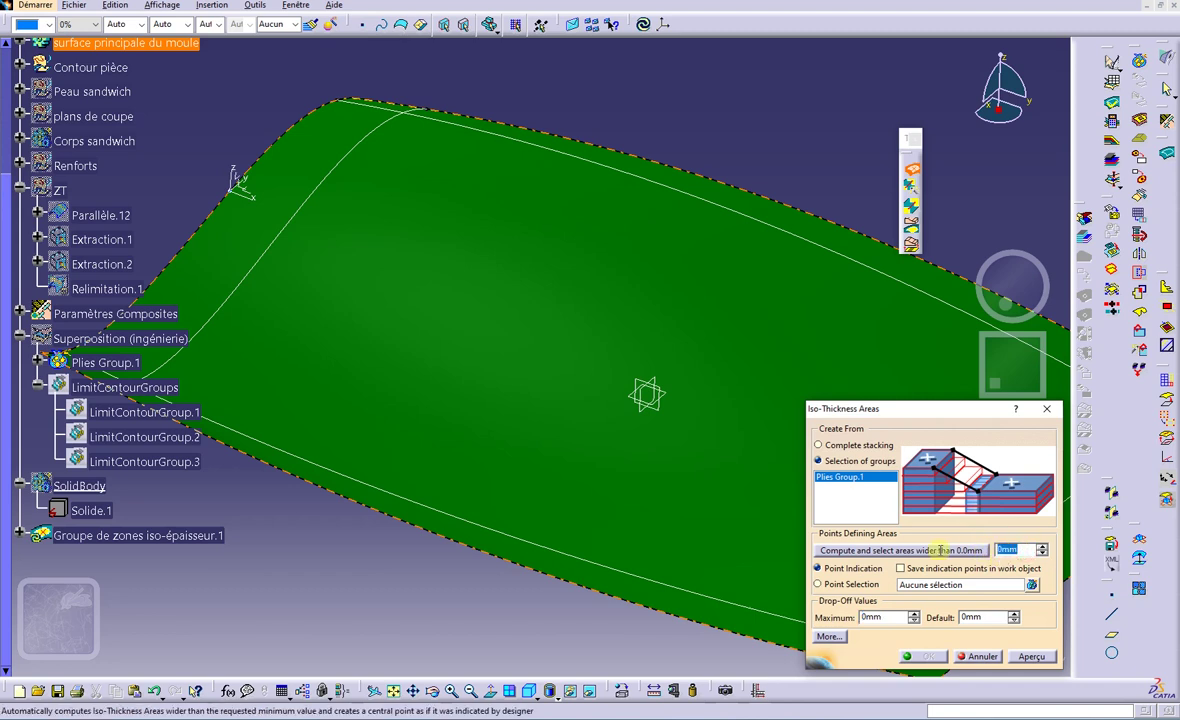
double_click(872, 617)
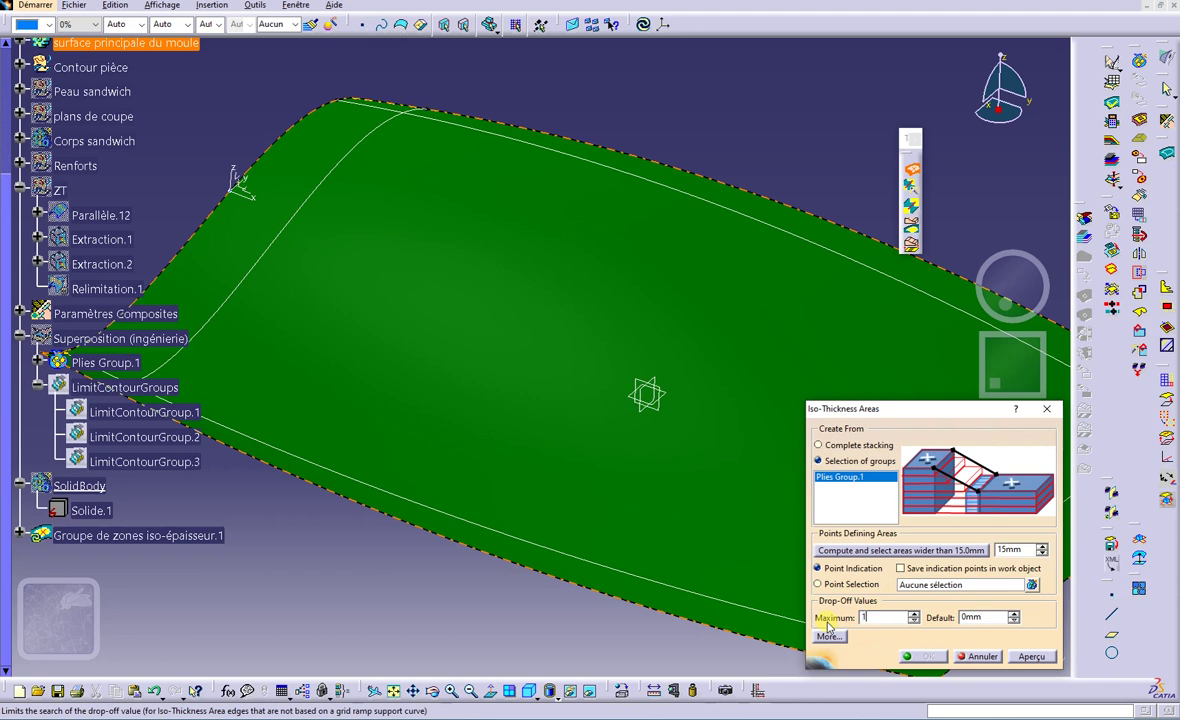
double_click(960, 617)
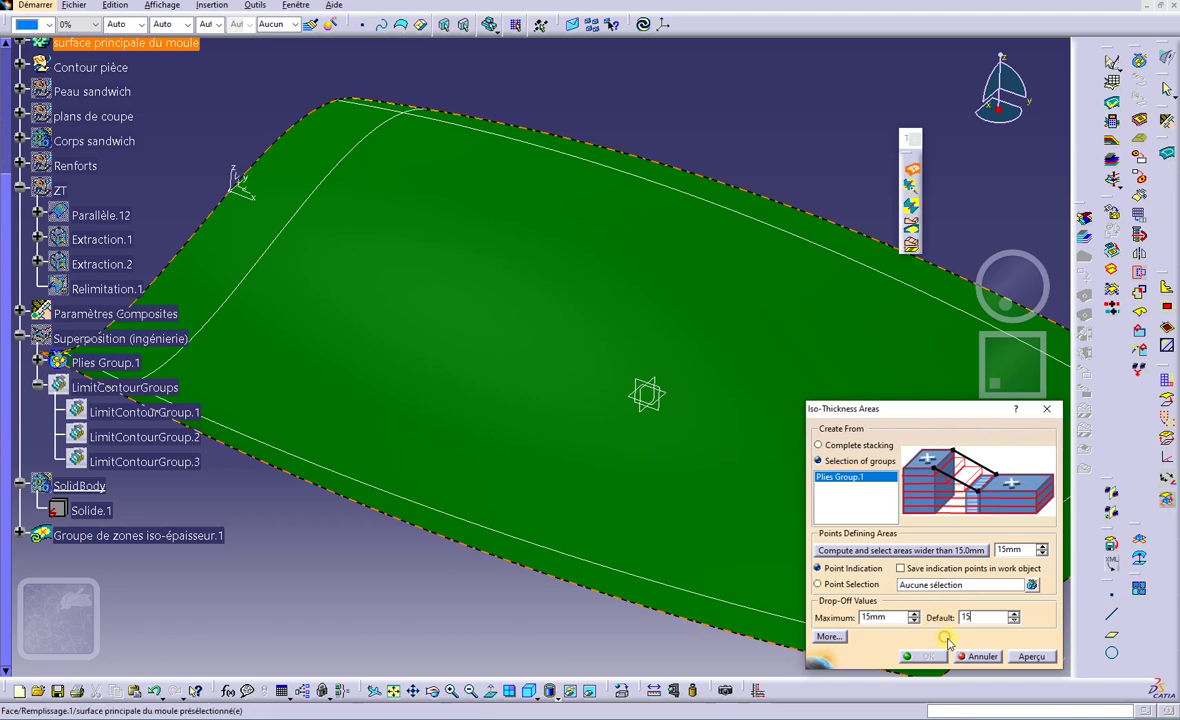
left_click(951, 550)
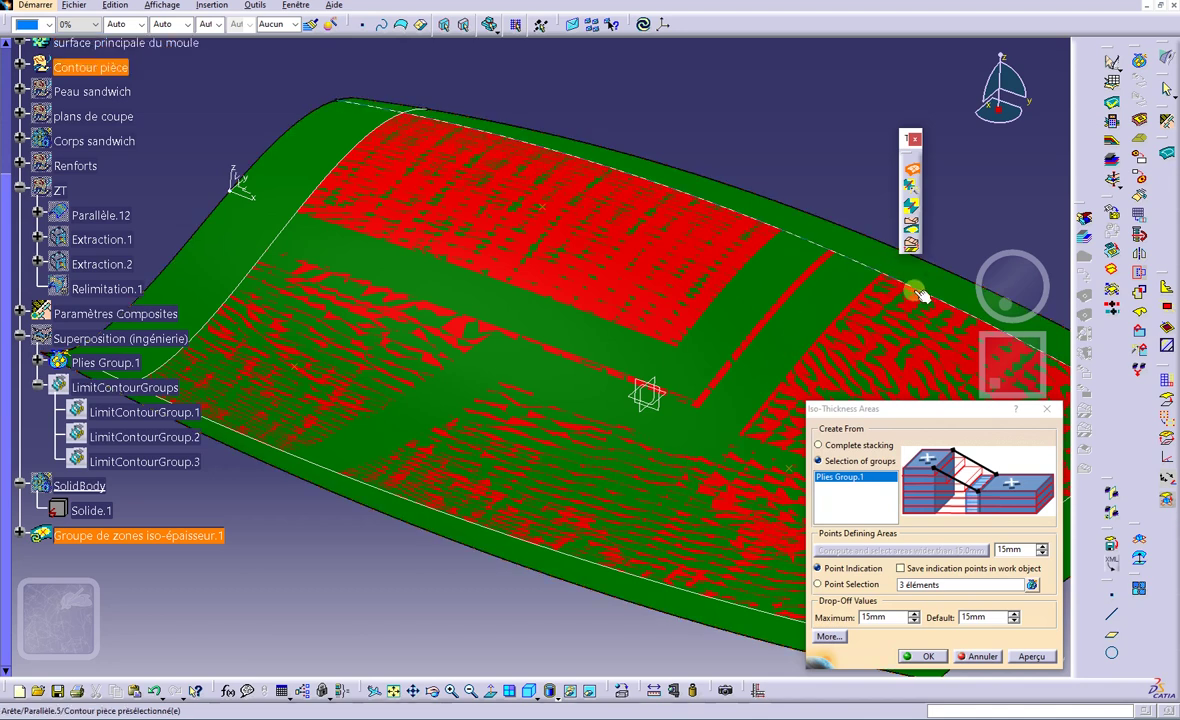
- Compare the computed areas with SolidBody by briefly showing it, hide it again, and create the iso-thickness areas
right_click(80, 484)
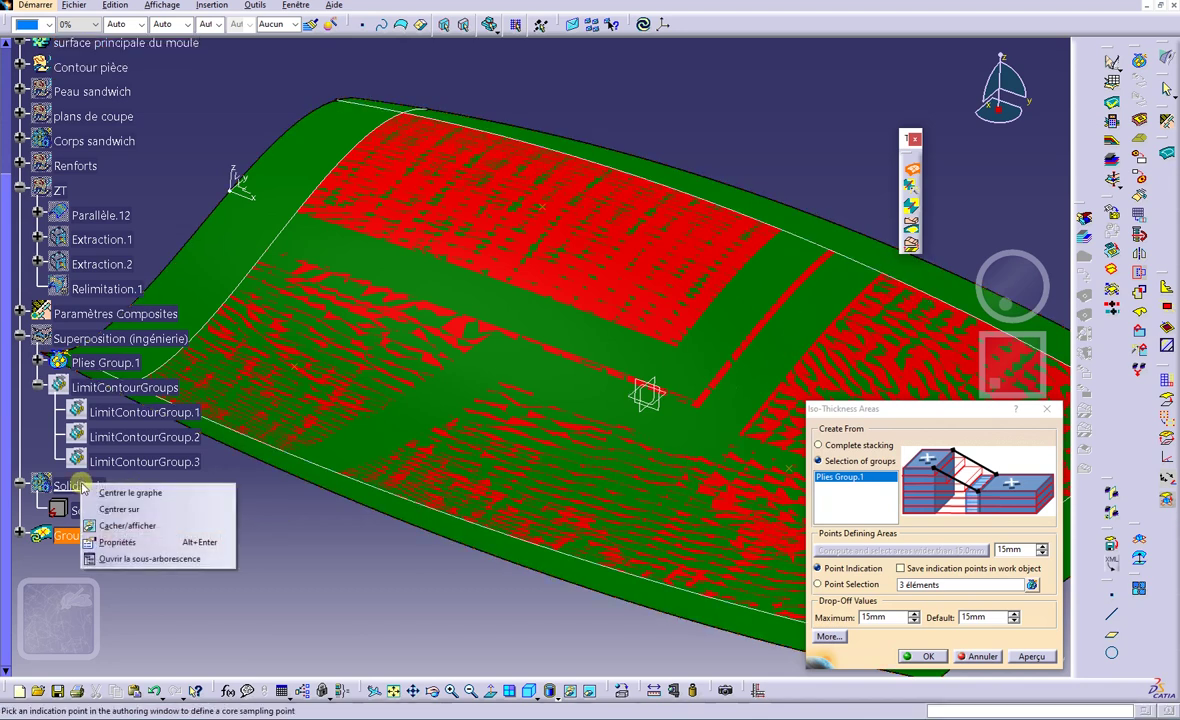
left_click(120, 527)
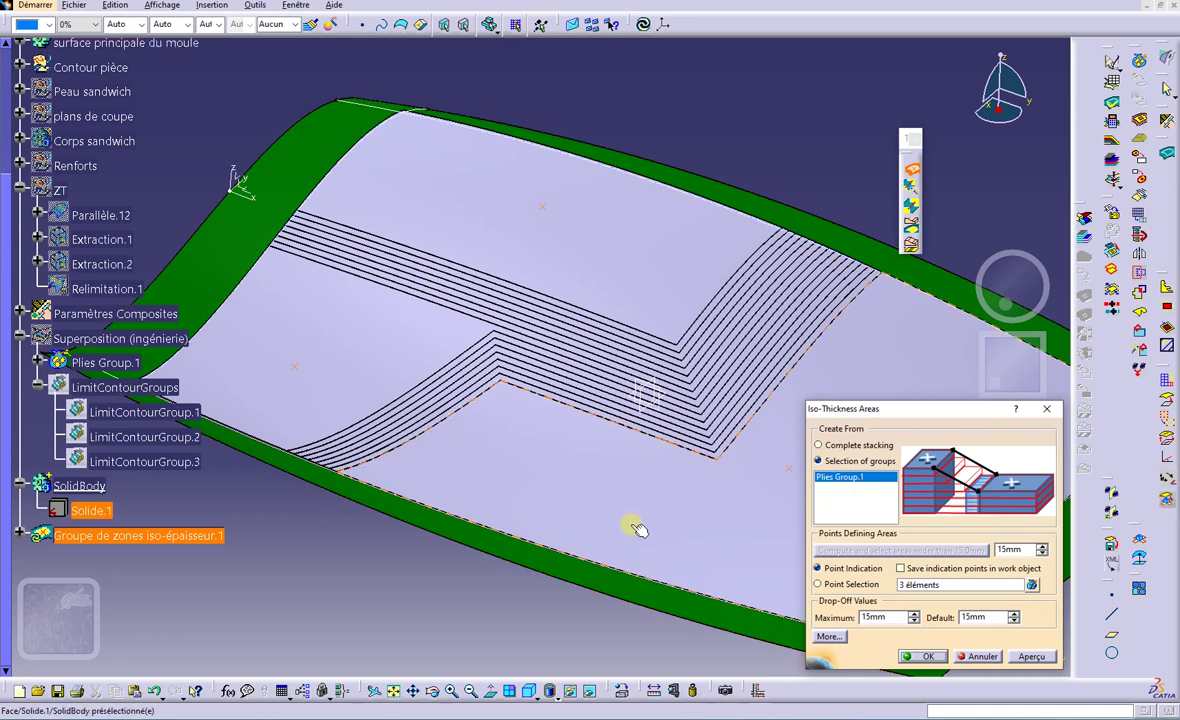
right_click(80, 487)
left_click(124, 532)
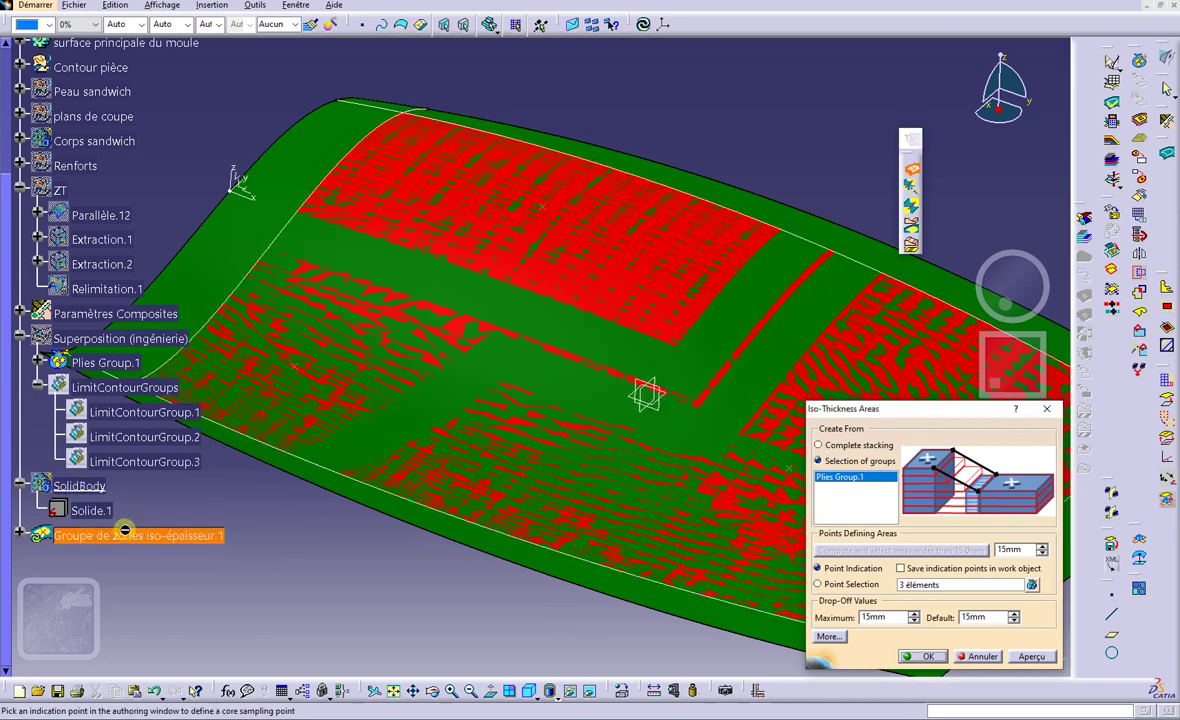
left_click(922, 657)
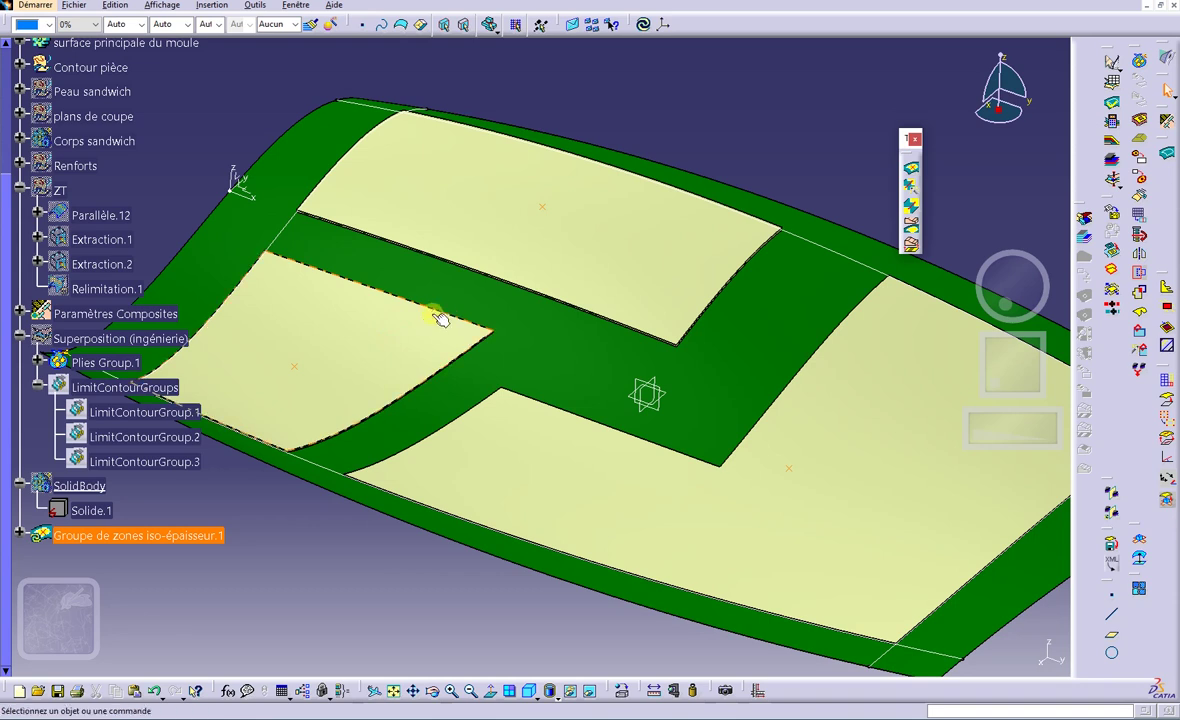
- Show Superposition (ingénierie) so that the ply contours are displayed between the iso-thickness areas
right_click(104, 340)
left_click(166, 388)
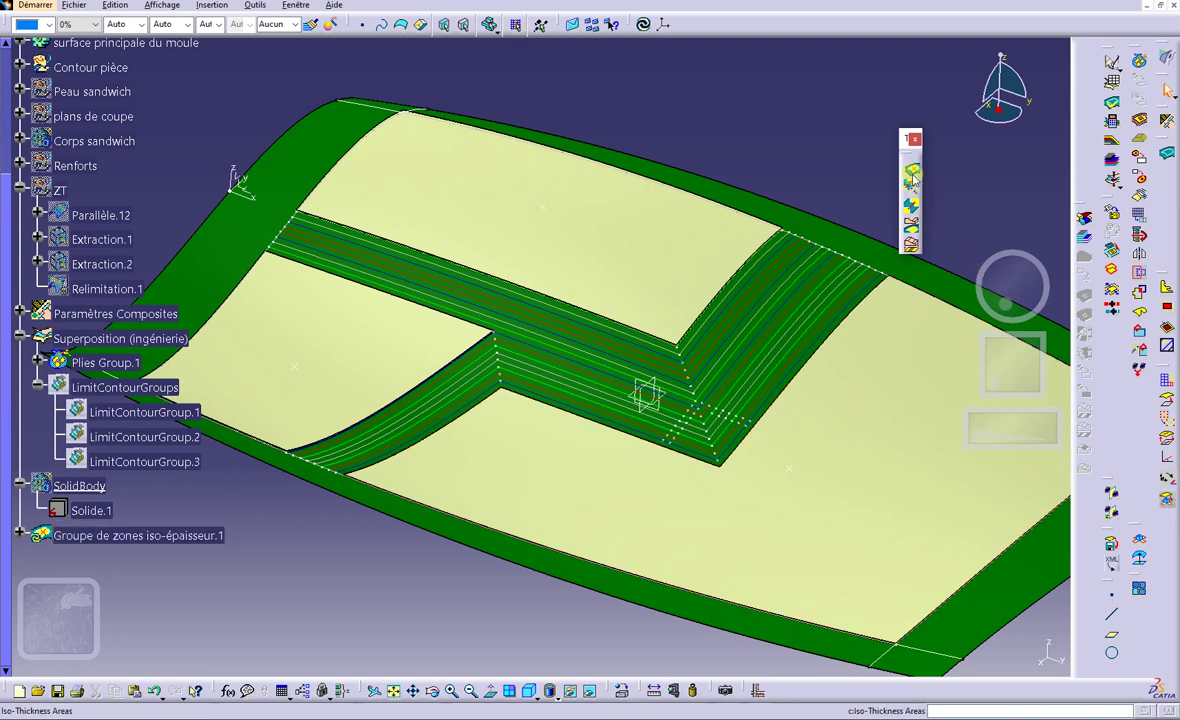
left_click(912, 172)
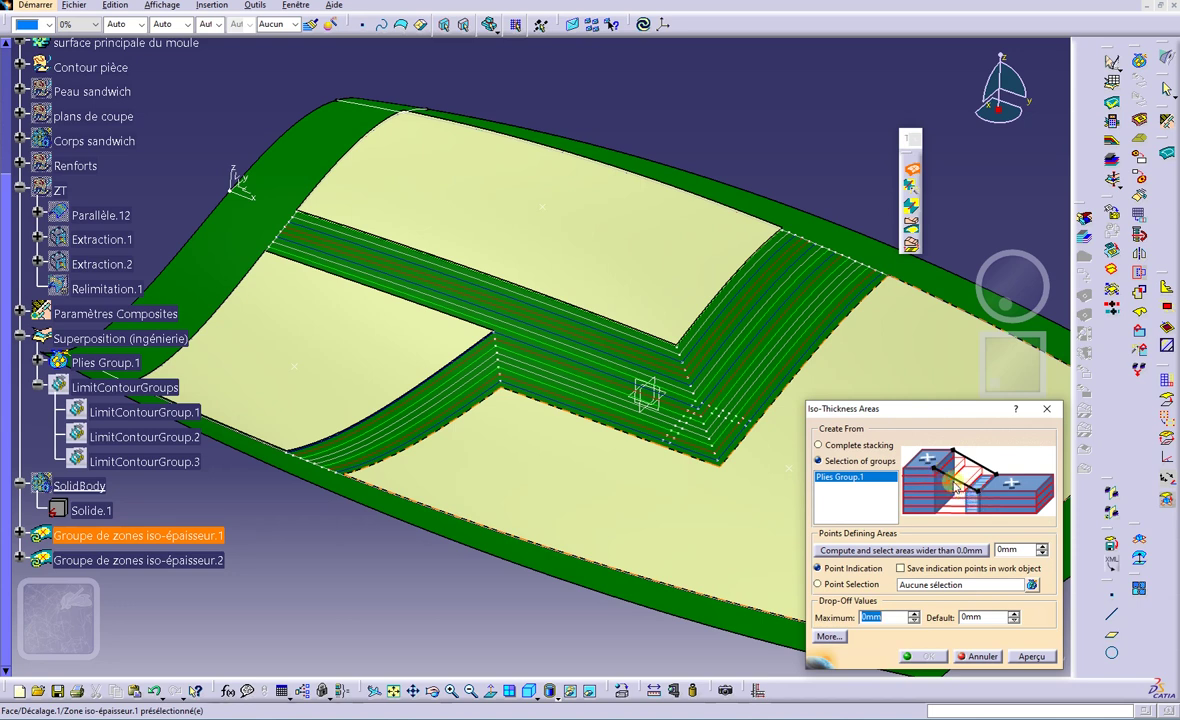
left_click(980, 657)
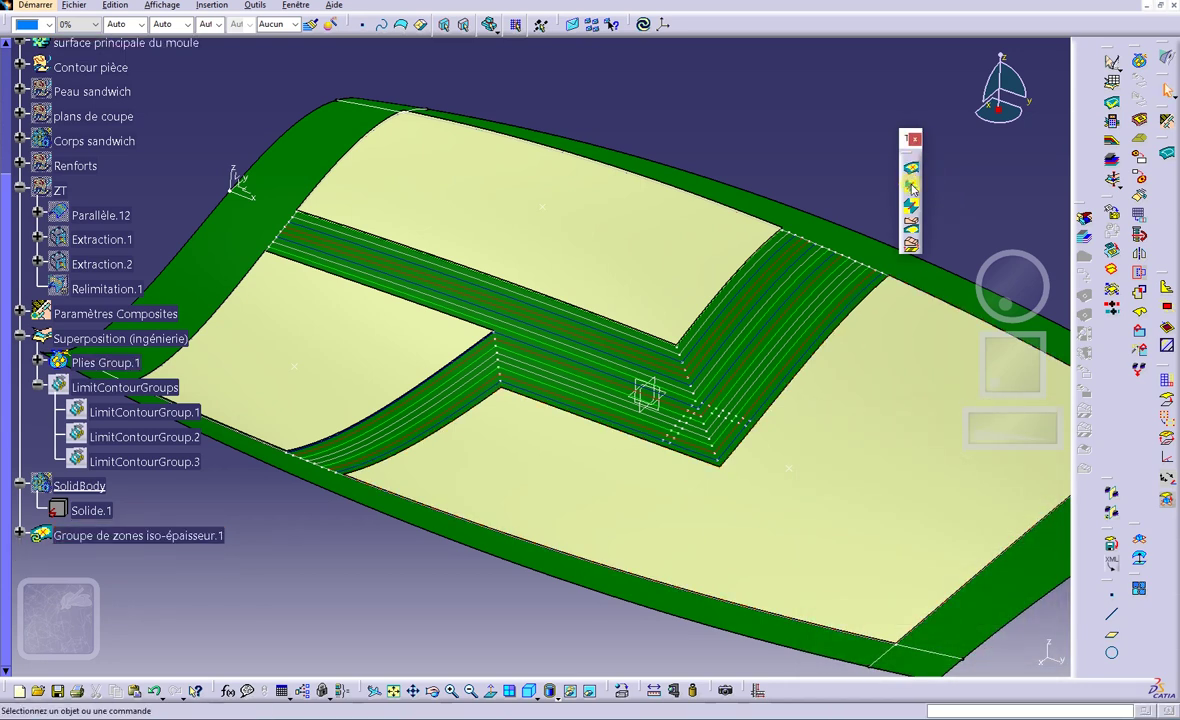
- Compute the neighbourhood and junction lines for Groupe de zones iso-épaisseur.1 with the Junction Lines Wizard
left_click(912, 187)
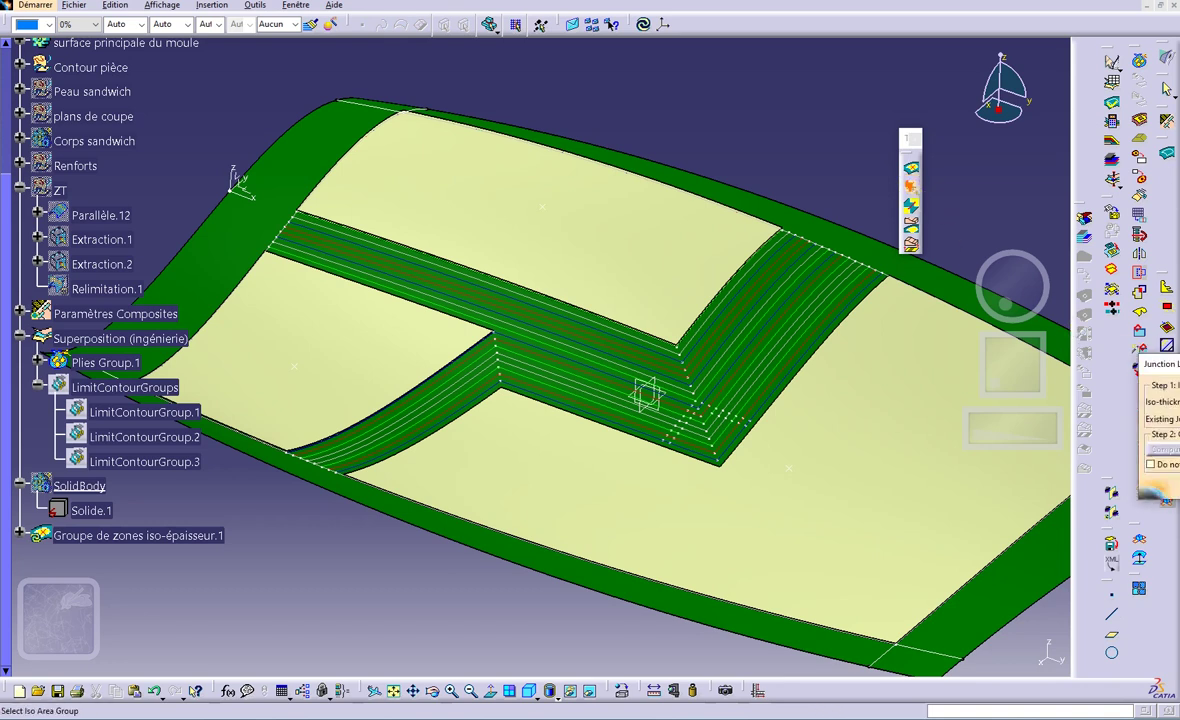
left_click_drag(830, 151, 538, 62)
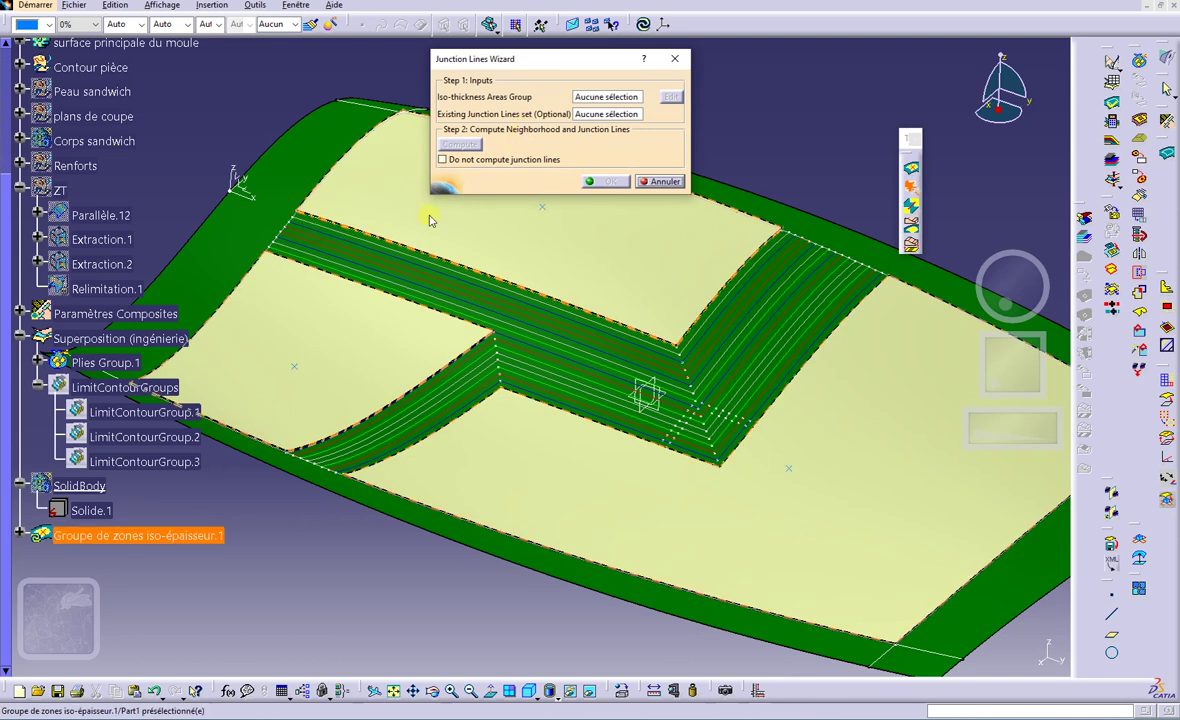
left_click(170, 537)
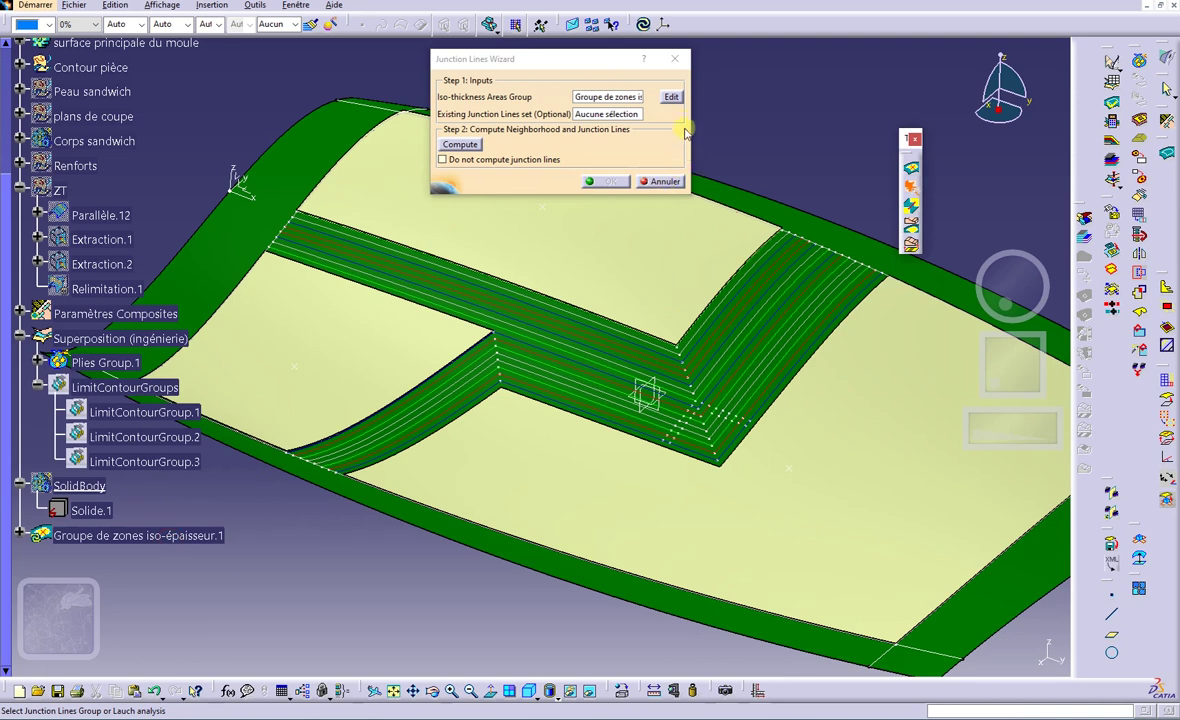
left_click(463, 146)
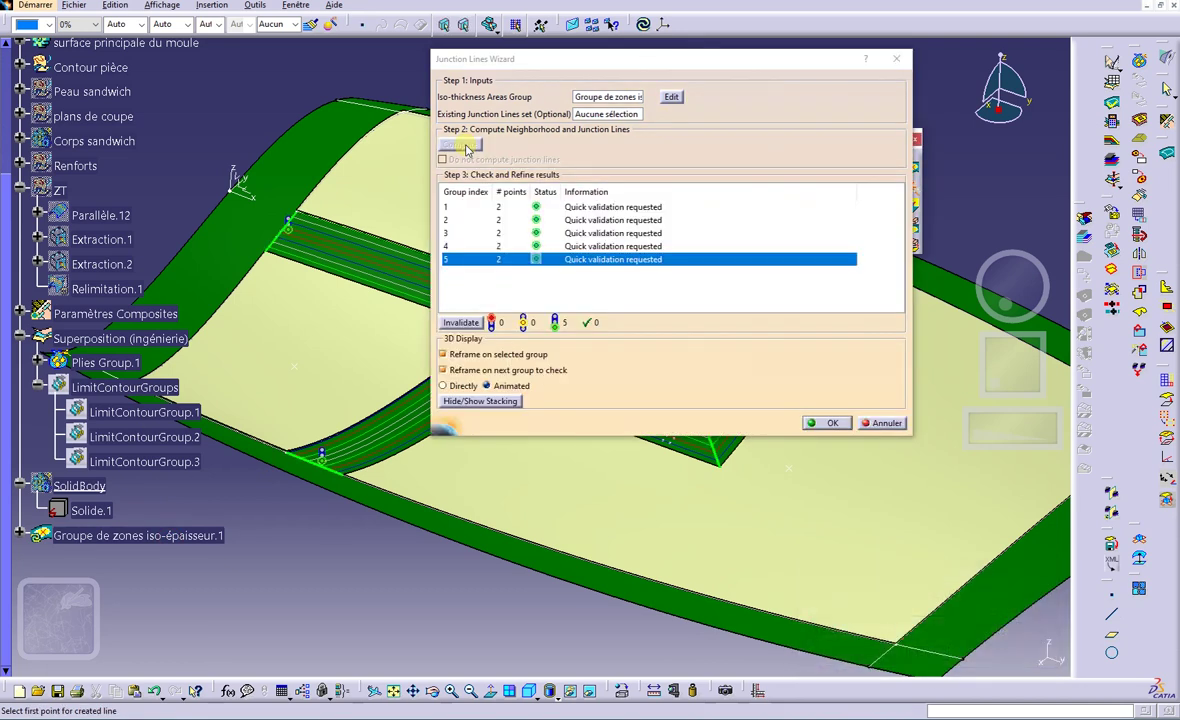
- Inspect junction group 5 in the model, validate it, and generate the junction lines
left_click_drag(563, 70, 546, 217)
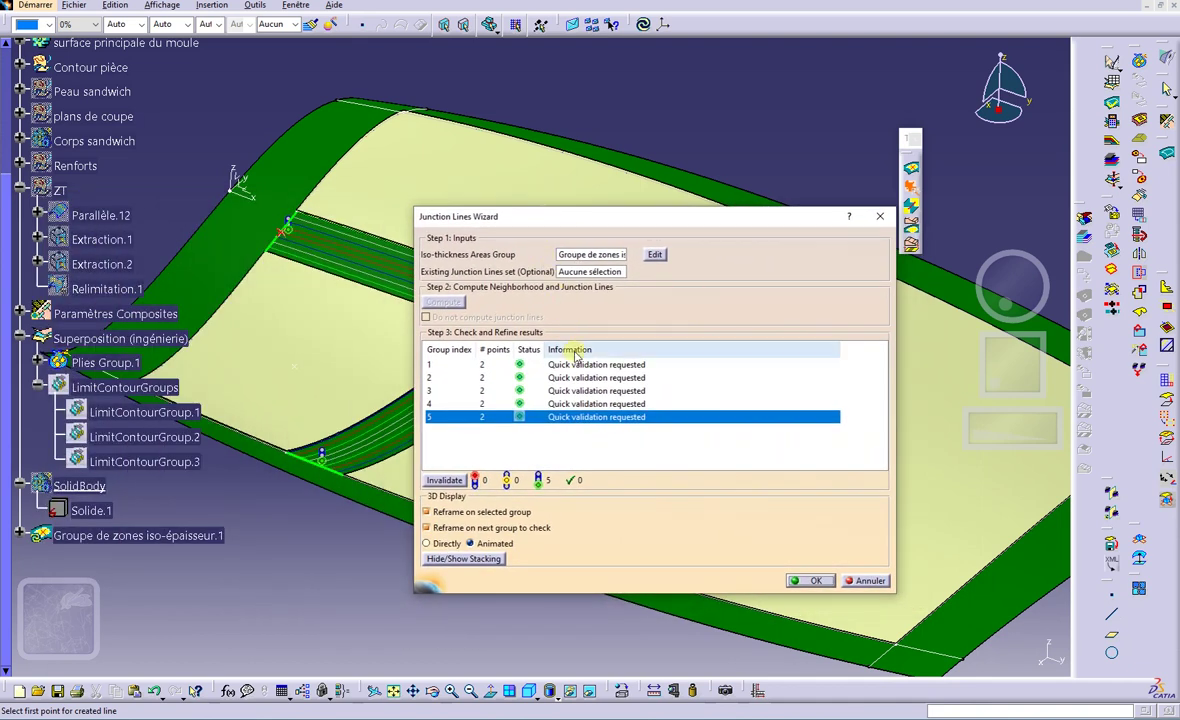
left_click(563, 424)
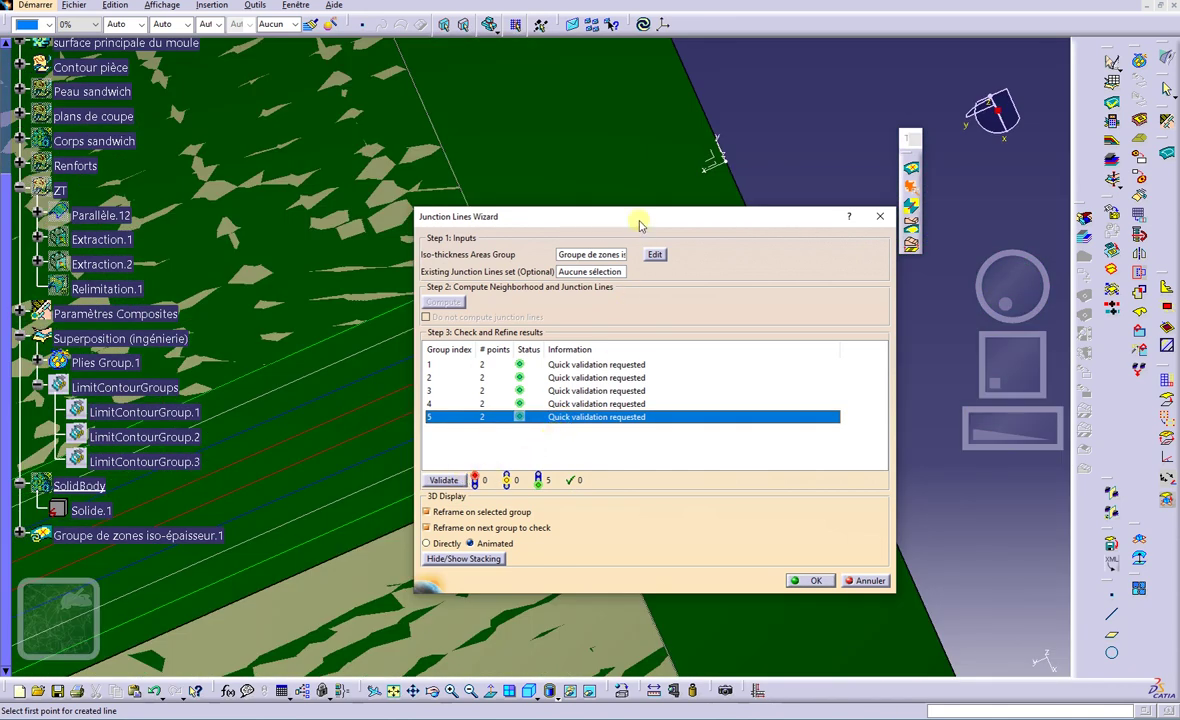
left_click_drag(640, 225, 213, 222)
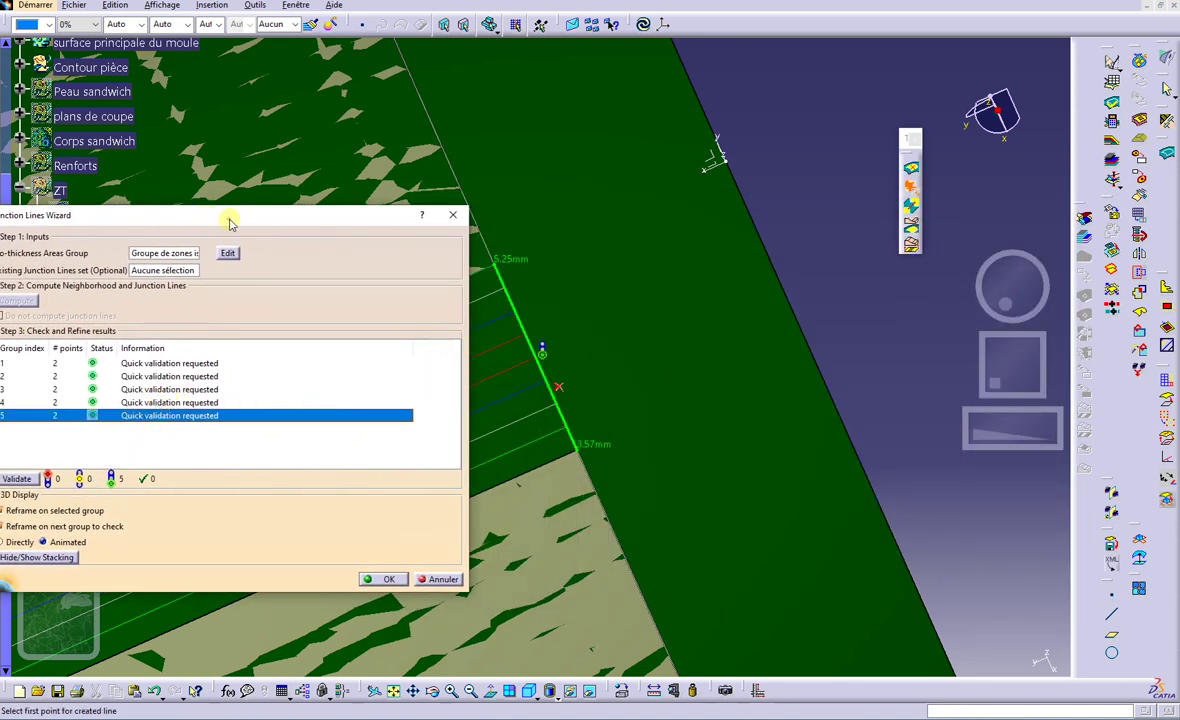
left_click_drag(229, 222, 335, 213)
left_click(123, 470)
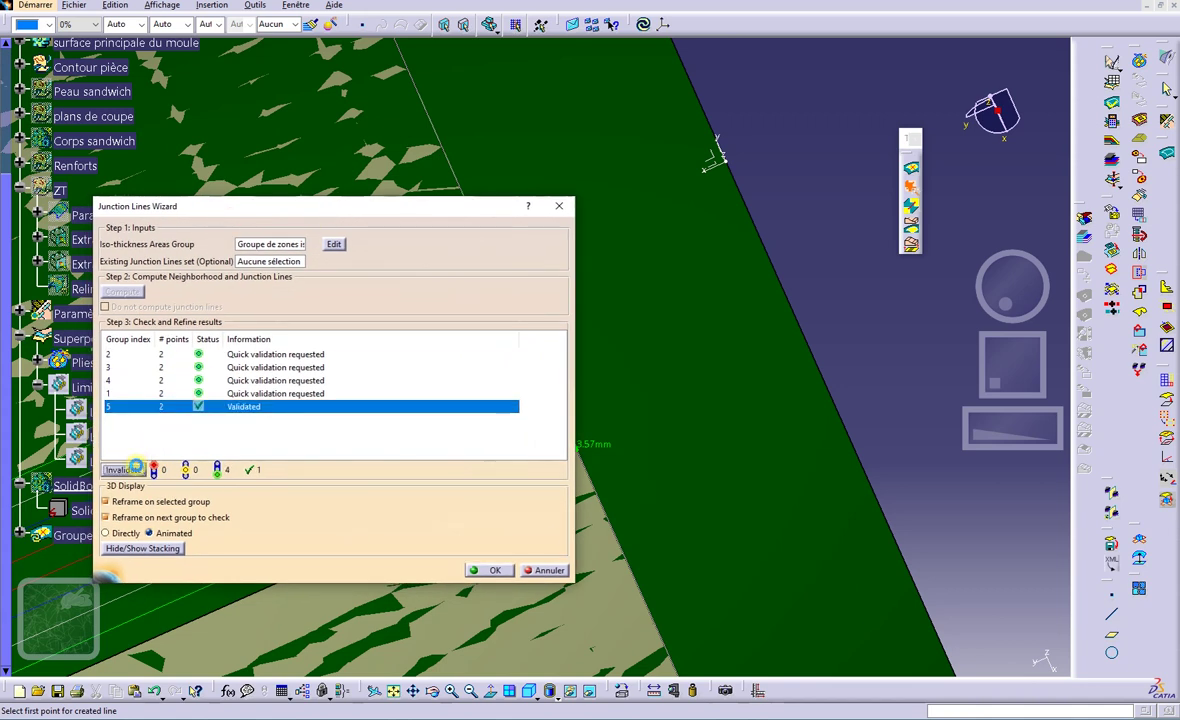
left_click(496, 571)
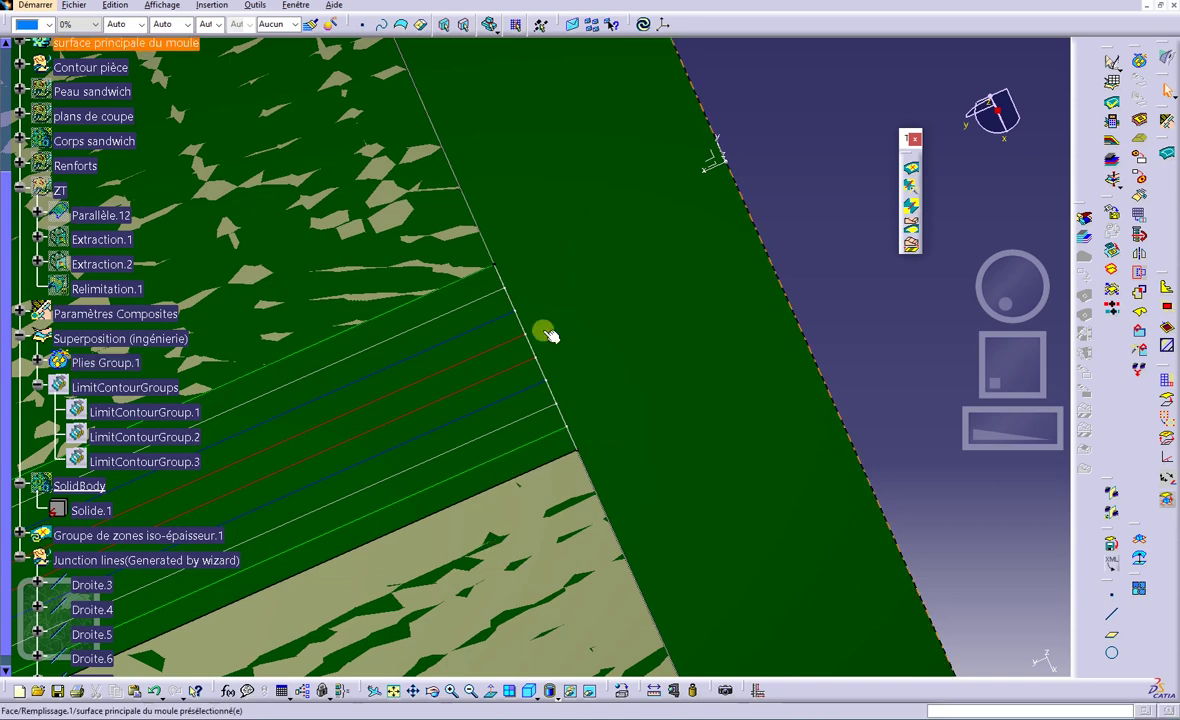
- Run a local update of Groupe de zones iso-épaisseur.1 and clear the selection
middle_click_drag(595, 262, 540, 408)
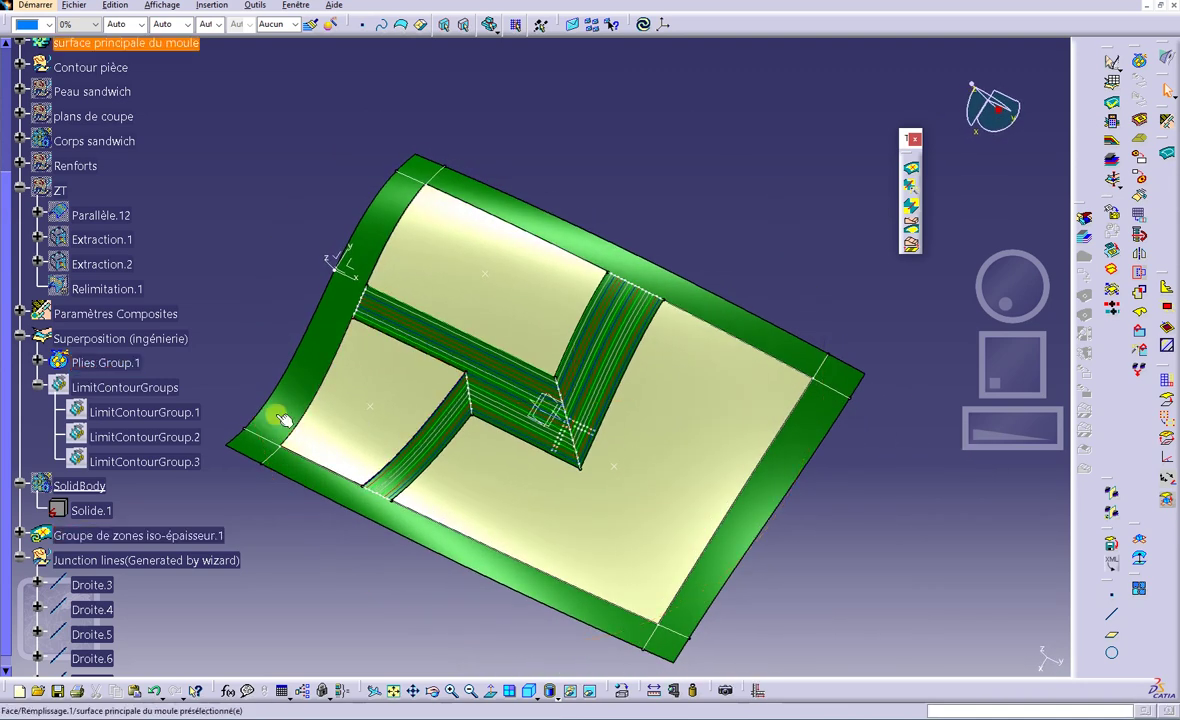
scroll(183, 327, "down", 2)
scroll(183, 327, "down", 1)
right_click(160, 343)
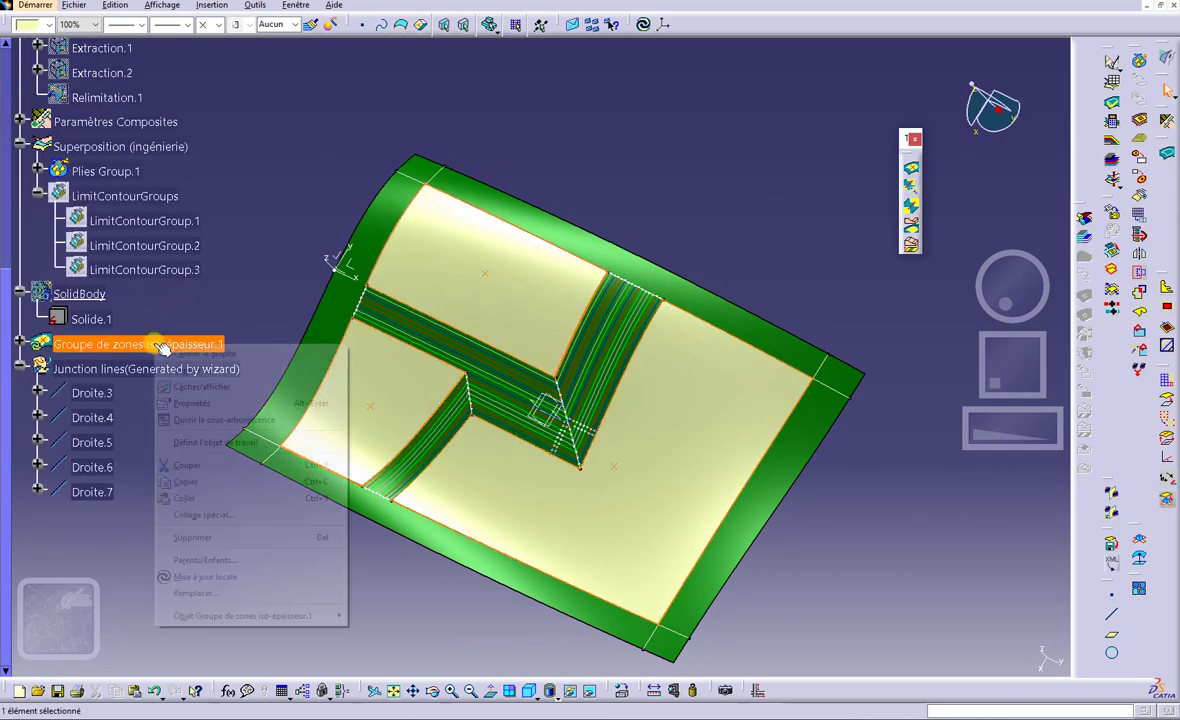
left_click(203, 576)
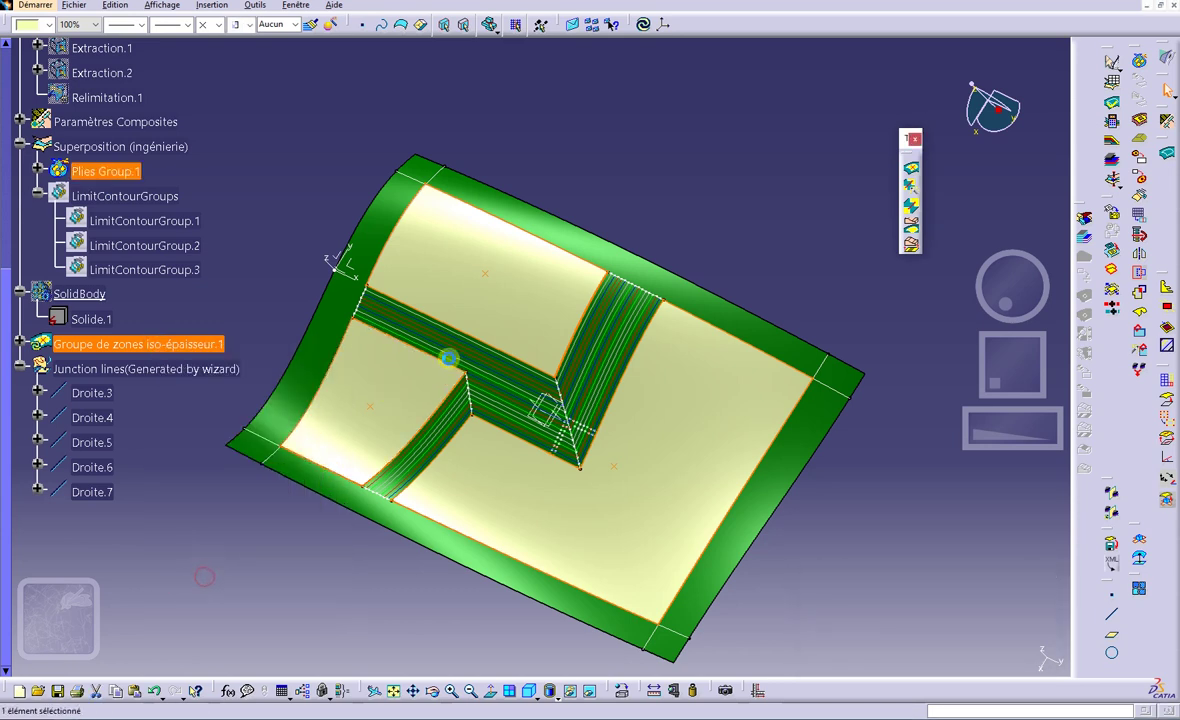
left_click(688, 185)
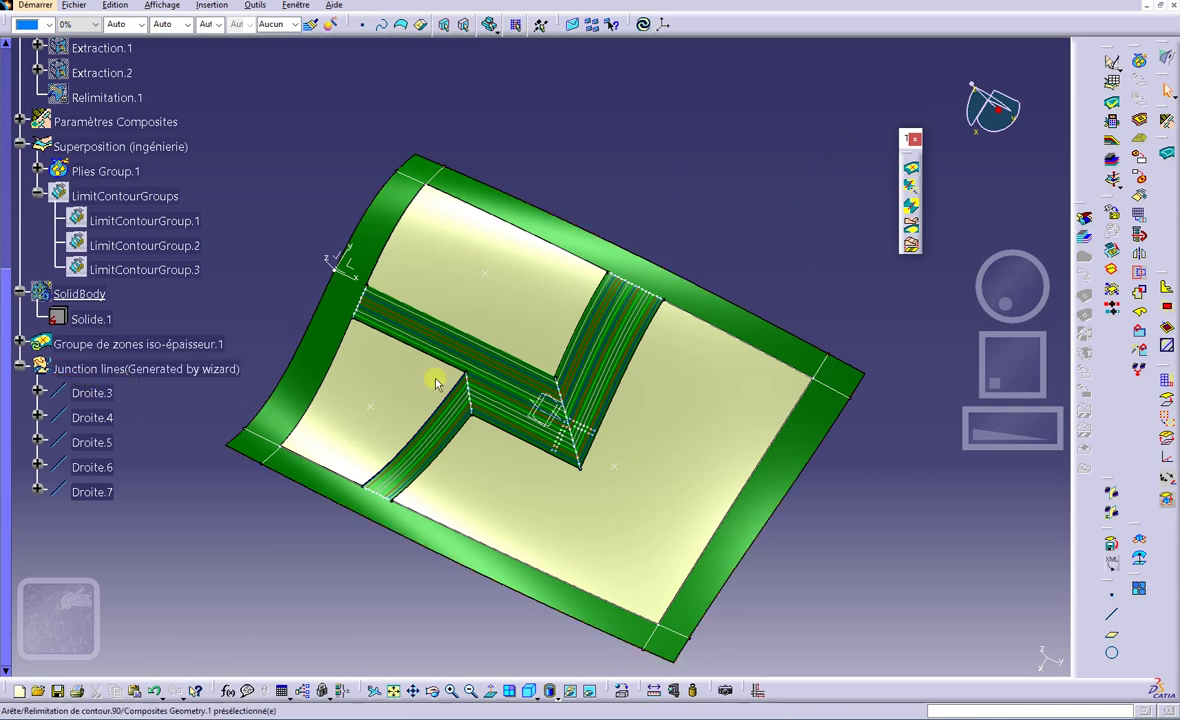
- Set up a Solid from Iso-Thickness Areas with solid output, based on Groupe de zones iso-épaisseur.1
left_click(911, 229)
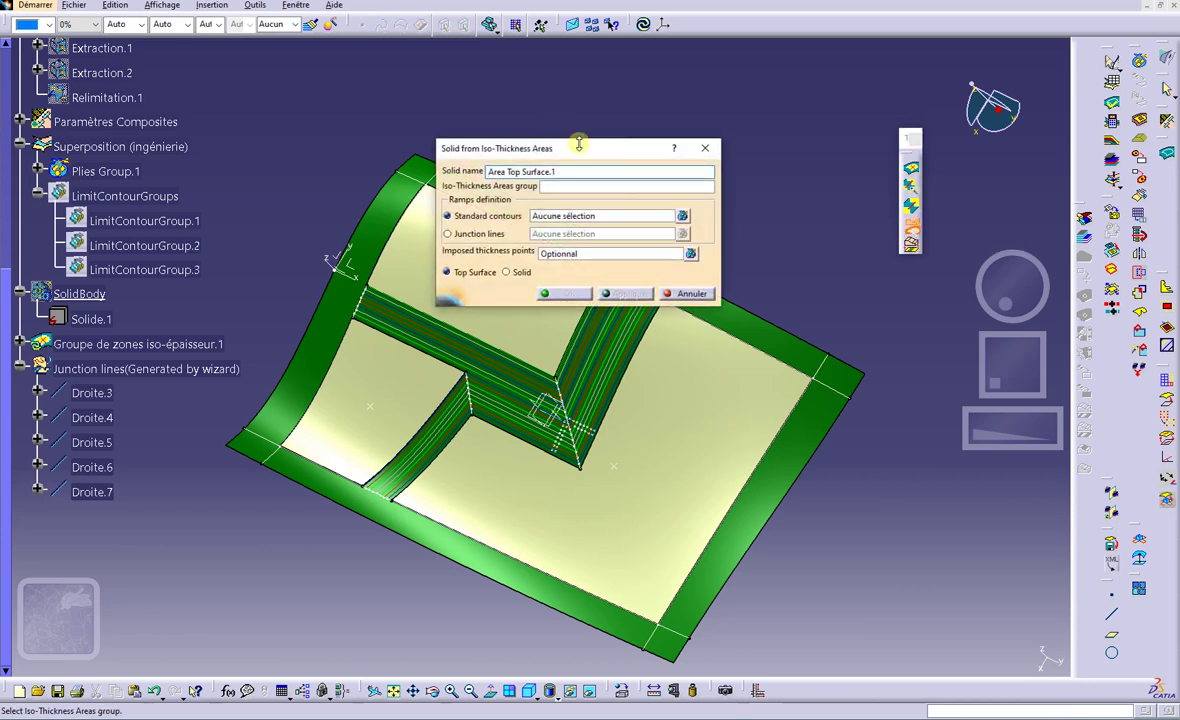
left_click_drag(596, 151, 775, 69)
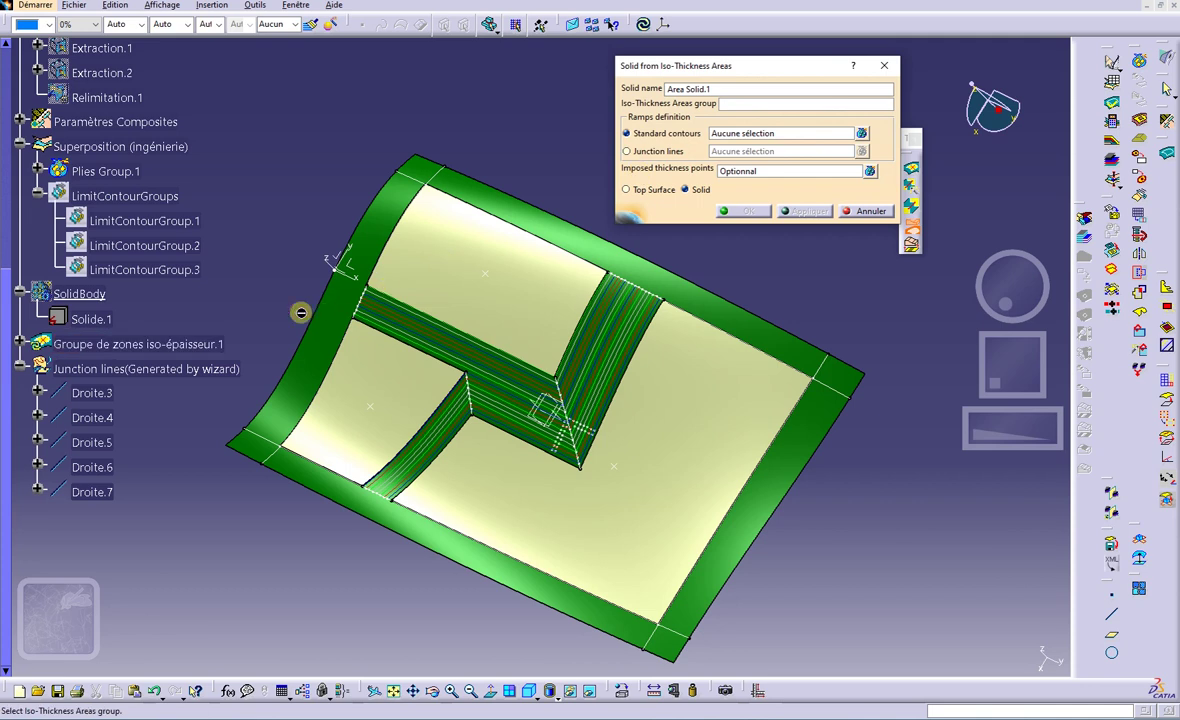
left_click(200, 343)
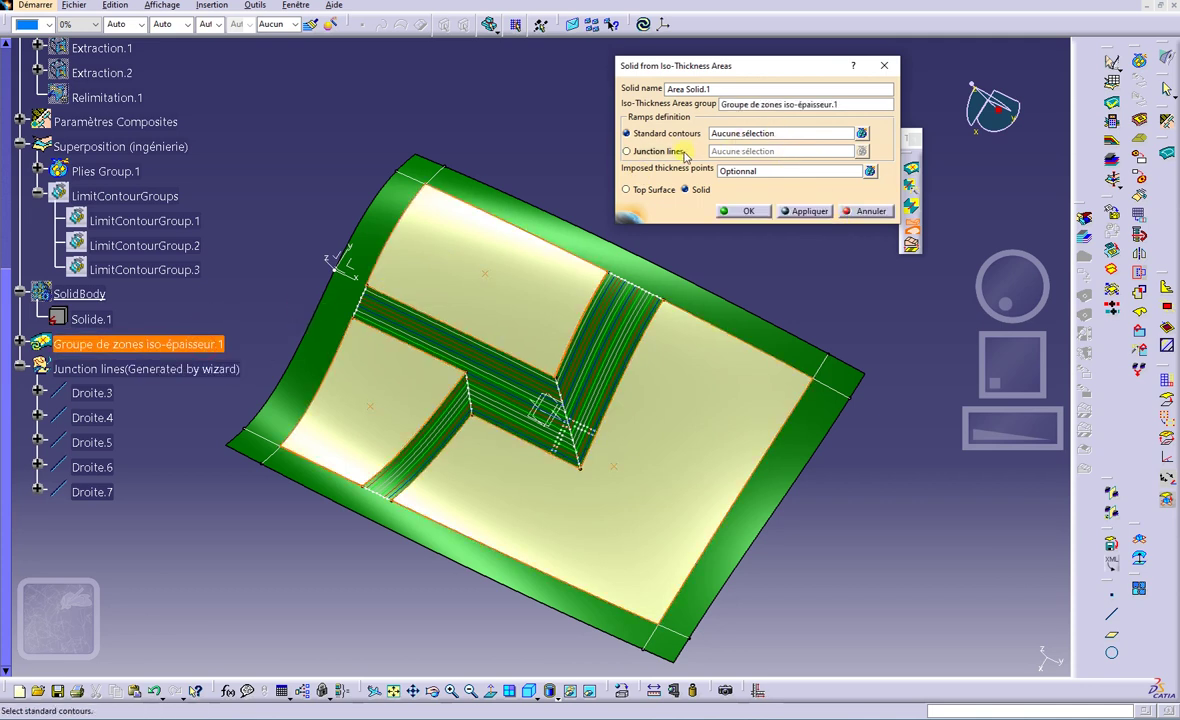
- Define the ramps by the junction lines Droite.3 to Droite.7 and create the iso-thickness solid
left_click(682, 152)
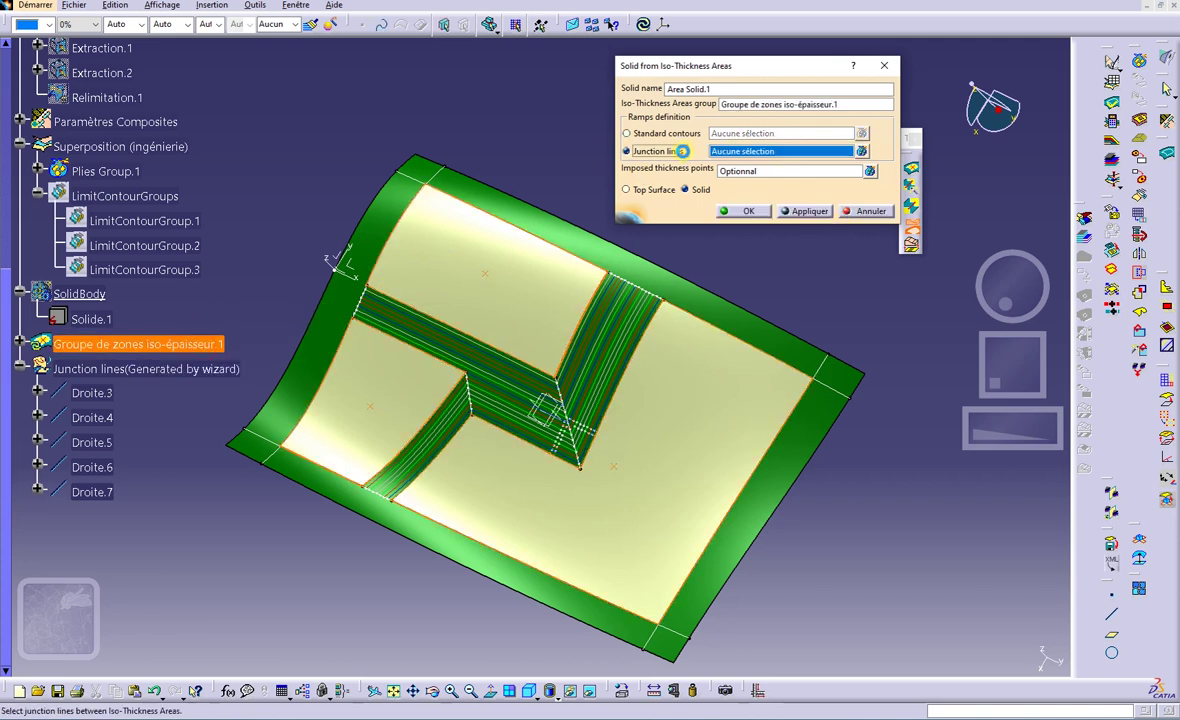
left_click(88, 394)
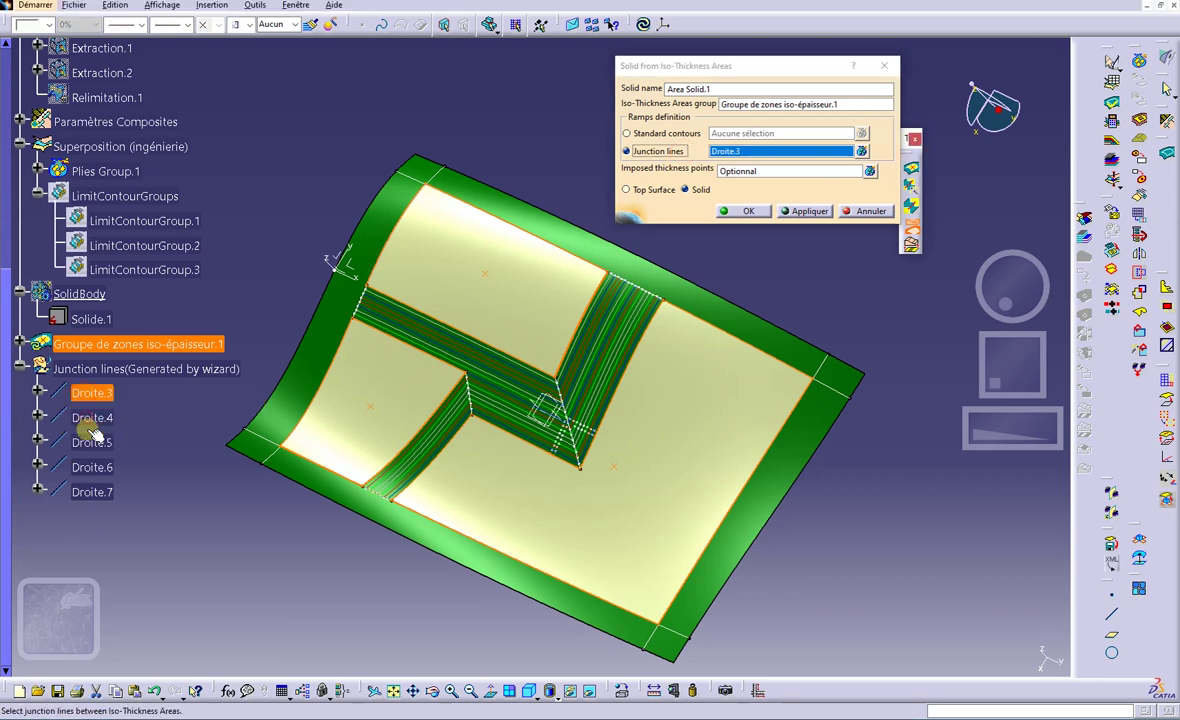
left_click(92, 418)
left_click(92, 442)
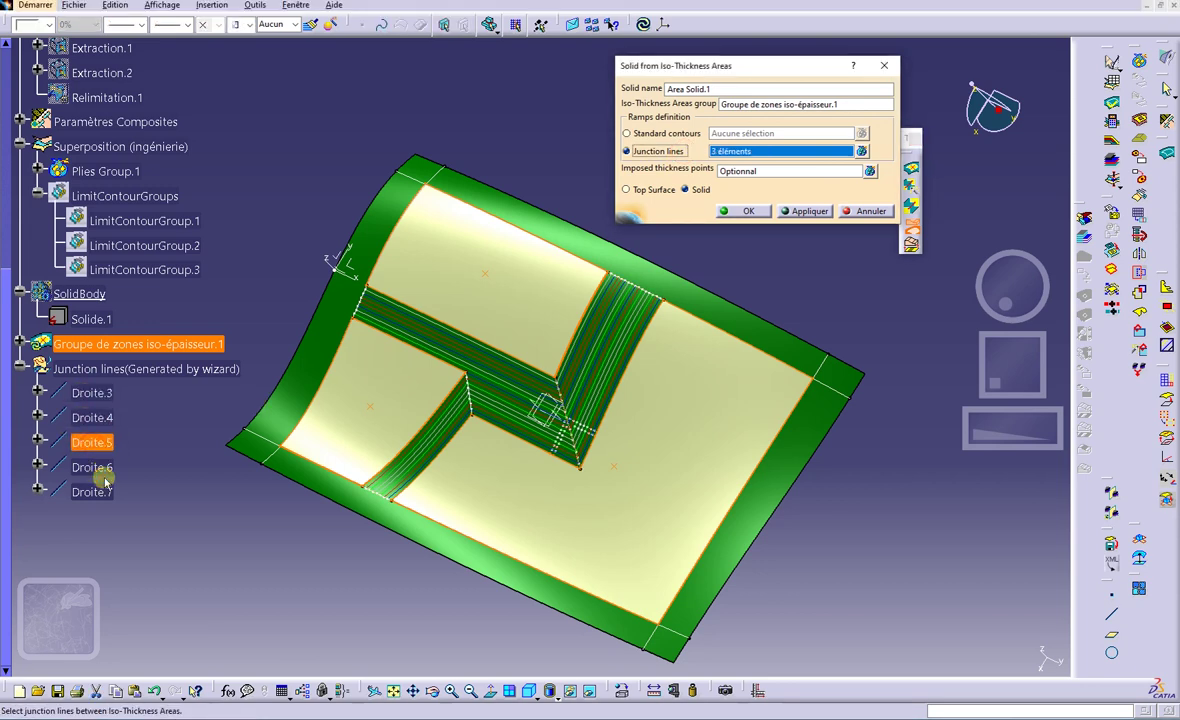
left_click(100, 467)
left_click(104, 493)
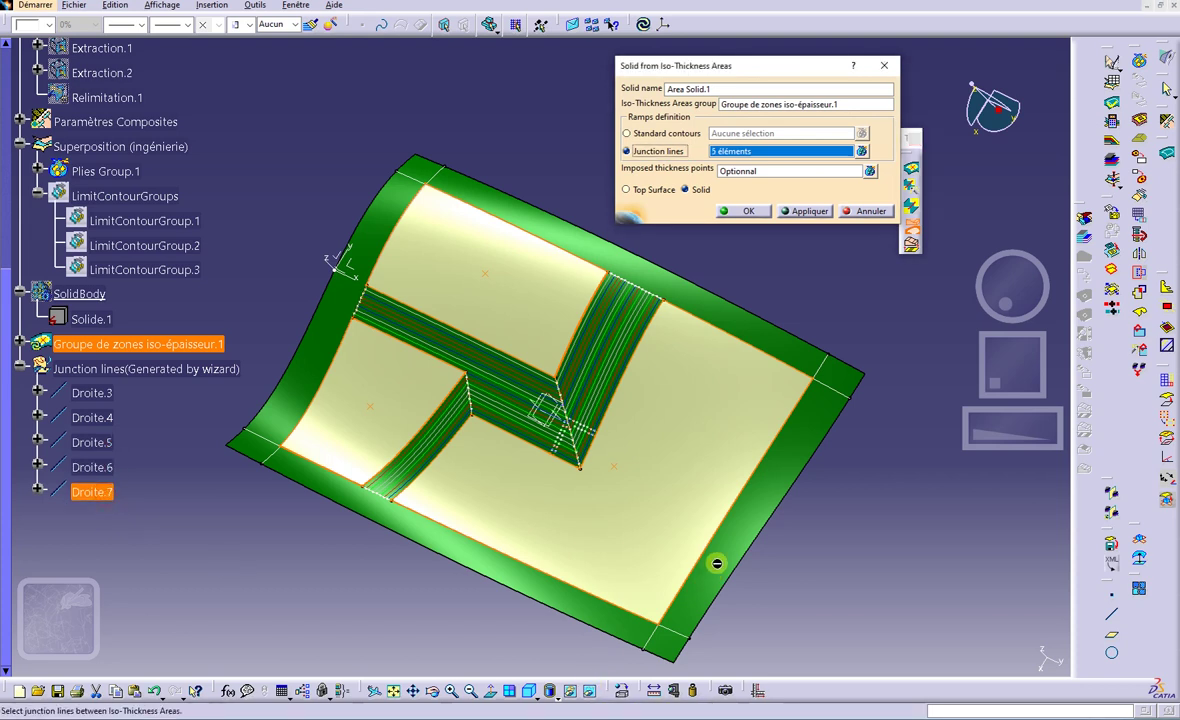
left_click(742, 211)
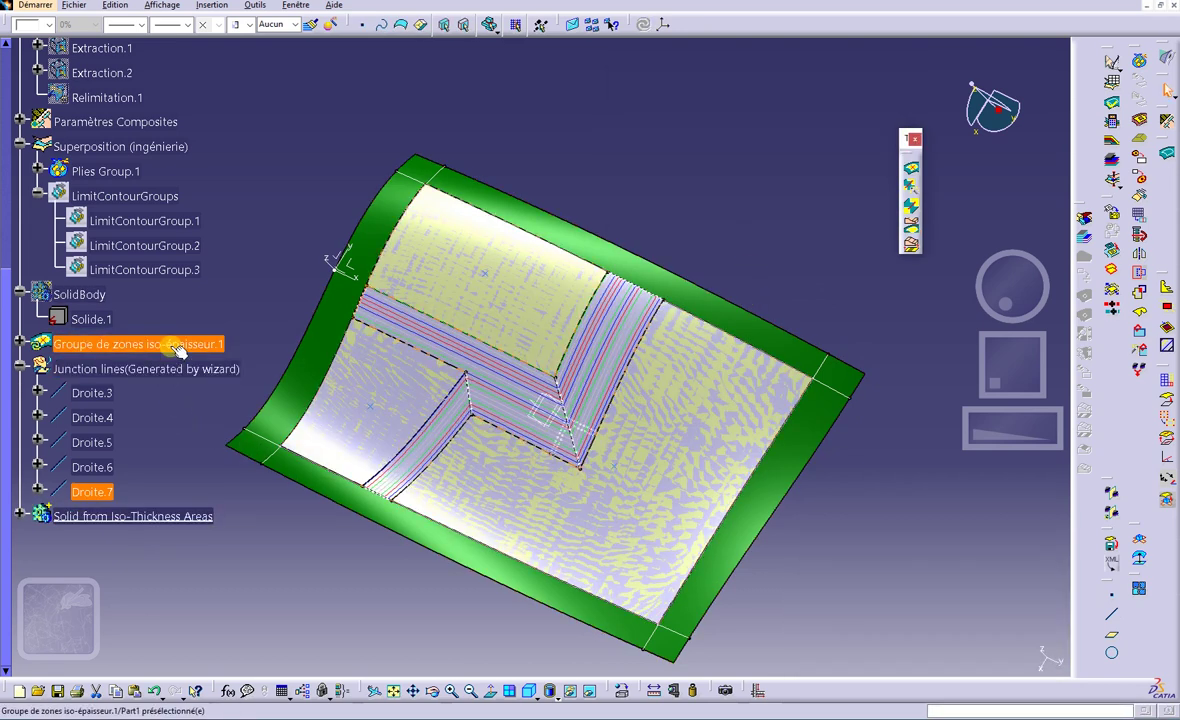
- Hide Groupe de zones iso-épaisseur.1, Plies Group.1 and the wizard-generated junction lines so that the new solid is clear
right_click(176, 347)
left_click(198, 387)
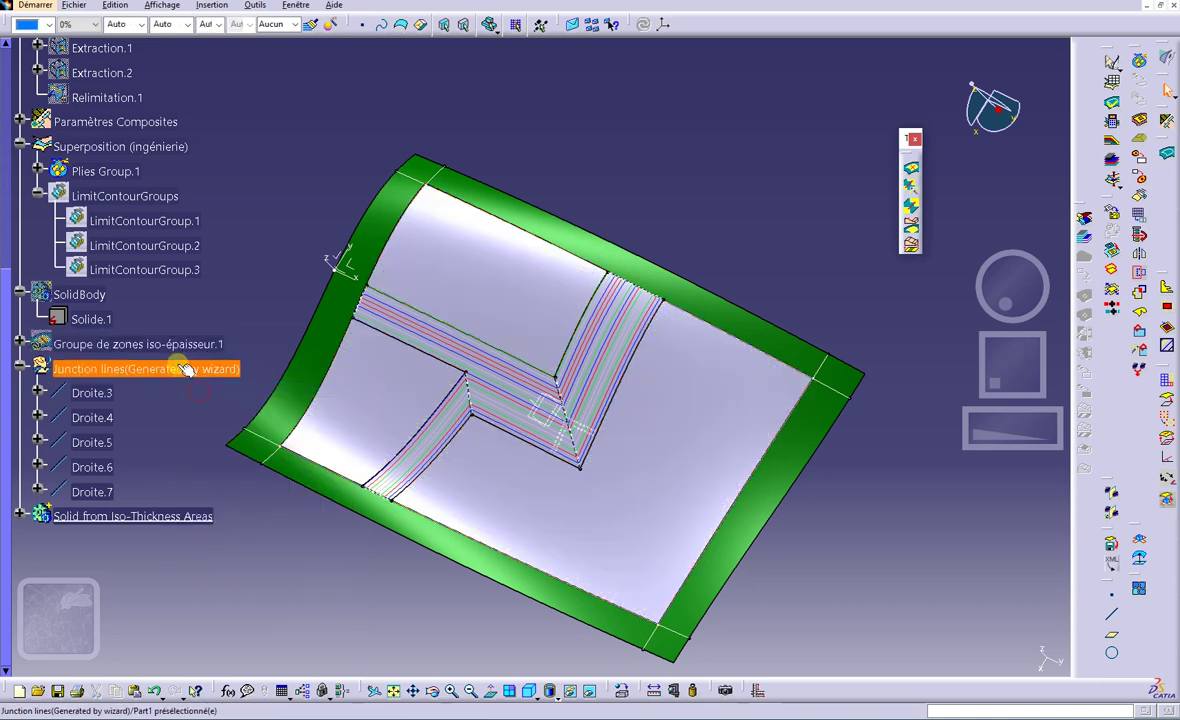
right_click(125, 175)
left_click(165, 217)
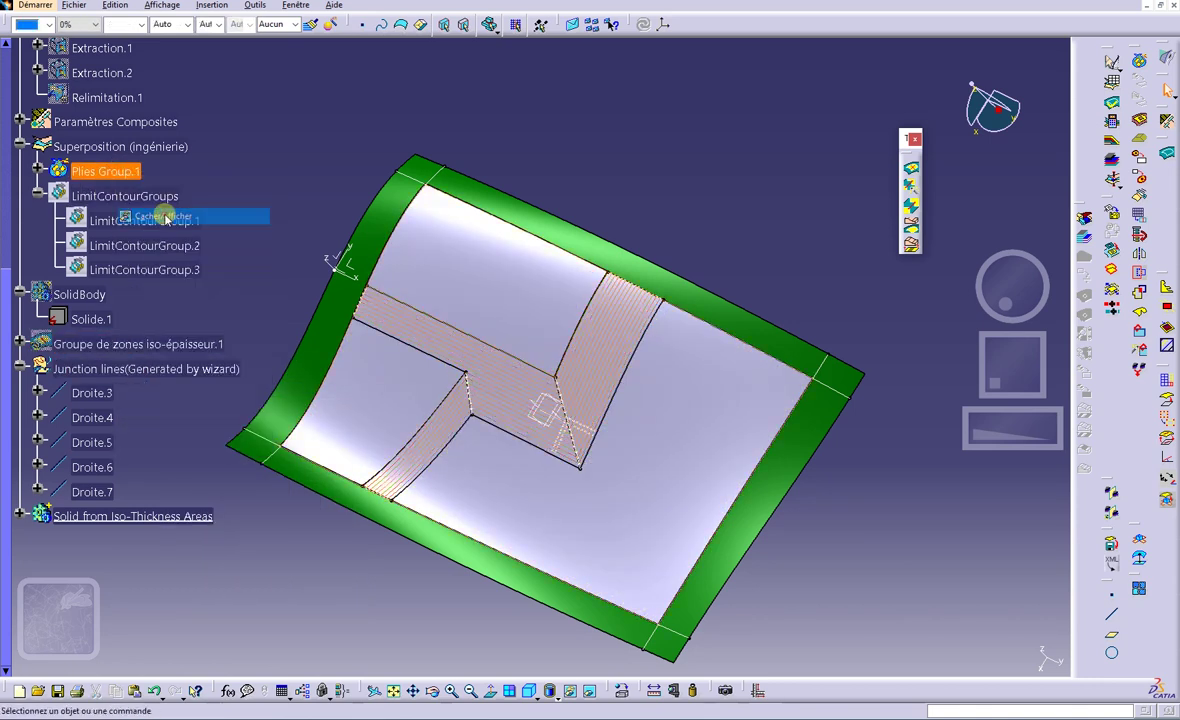
left_click(130, 369)
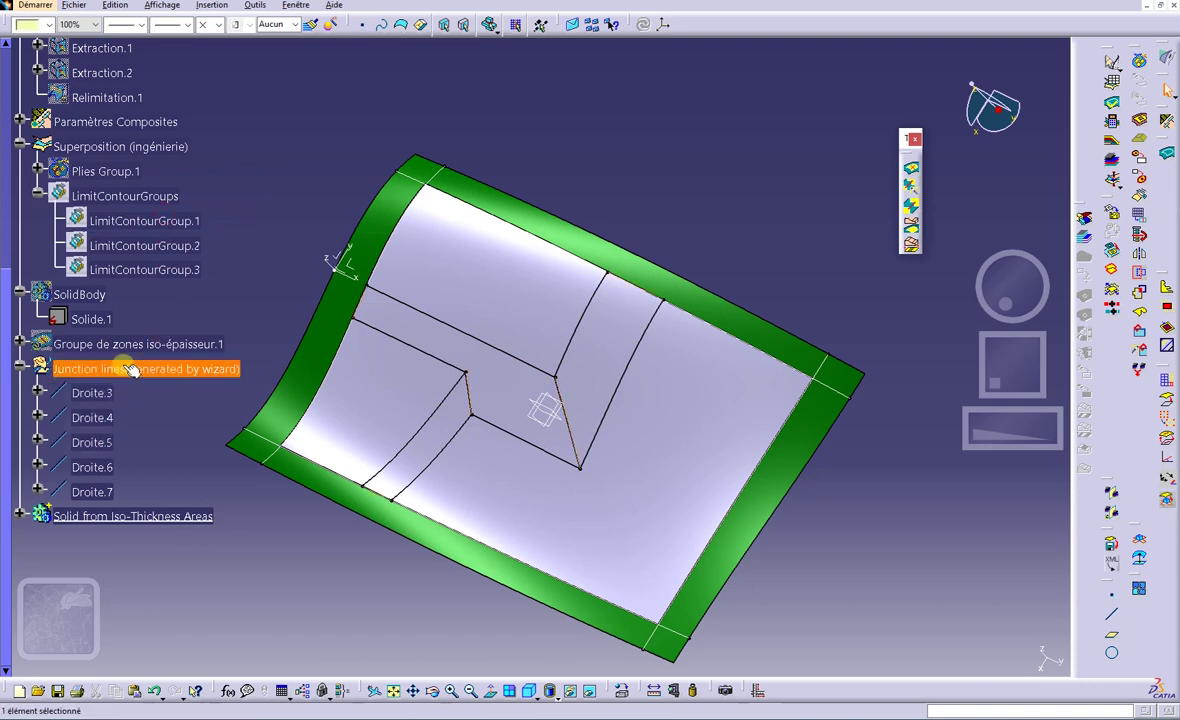
right_click(130, 369)
left_click(163, 410)
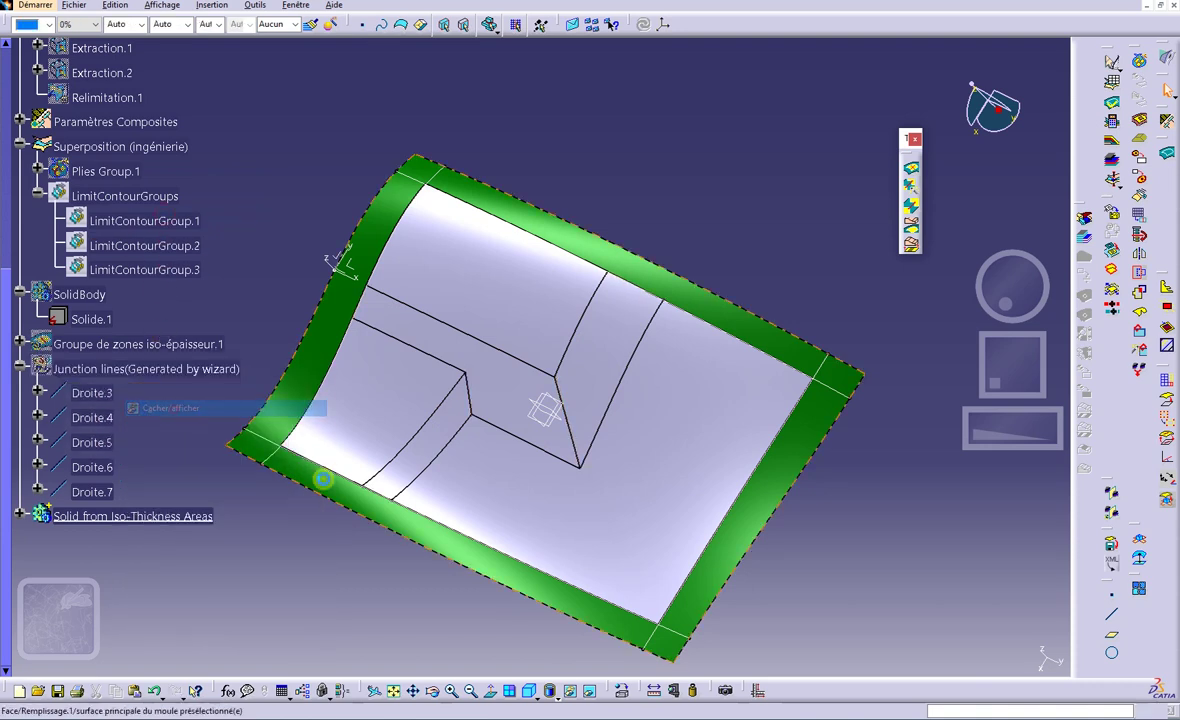
- Show SolidBody together with the iso-thickness solid and compare their ramps along the part contour
left_click(474, 487)
middle_click(361, 487)
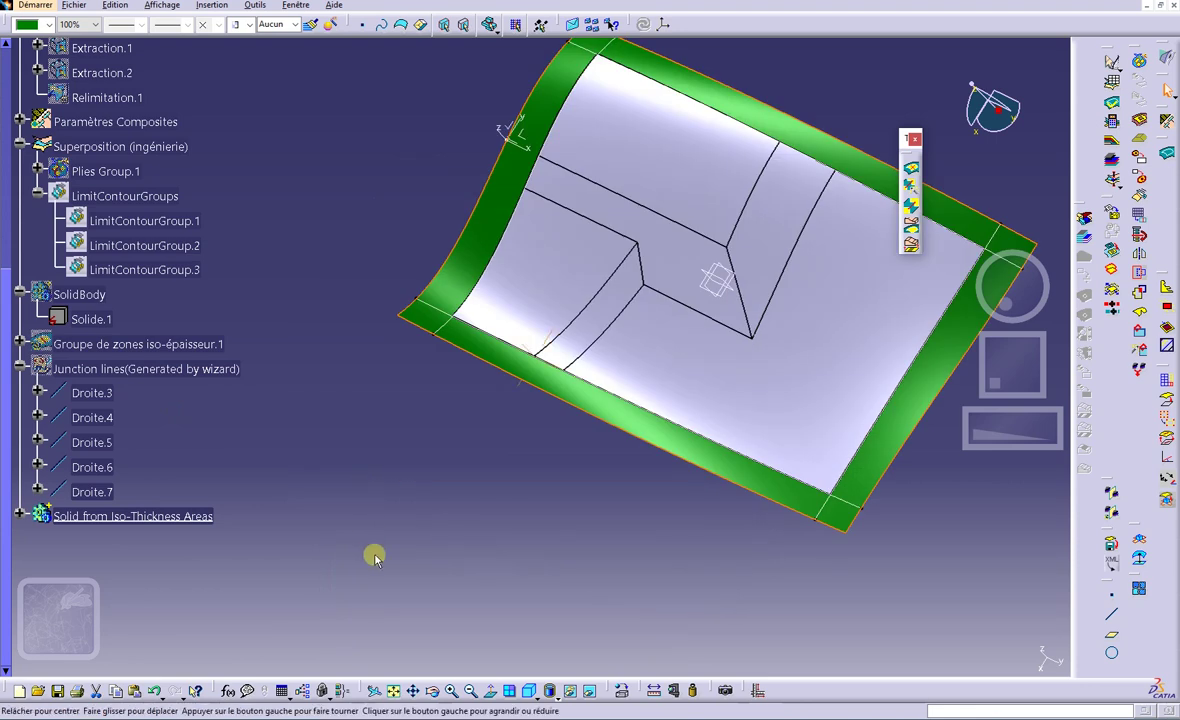
mouse_move(375, 558)
middle_mouse_down()
mouse_move(479, 255)
mouse_move(564, 469)
mouse_move(551, 494)
mouse_move(540, 421)
mouse_move(378, 345)
mouse_move(432, 342)
mouse_move(448, 385)
middle_mouse_up()
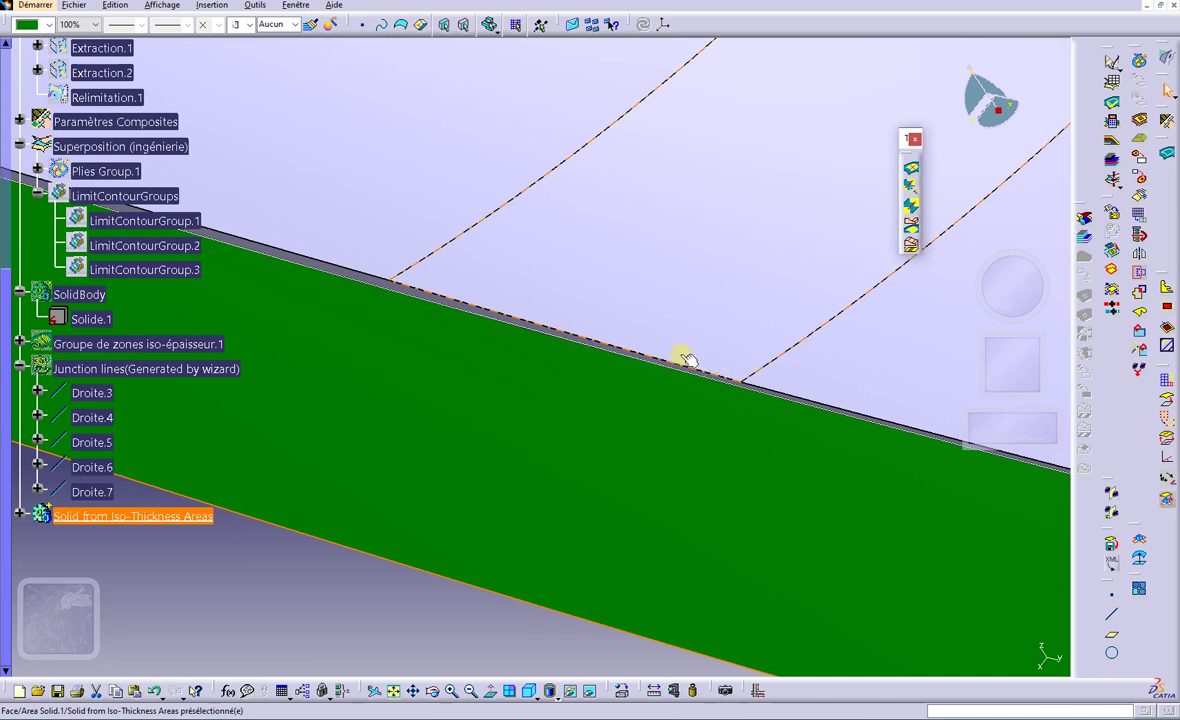
left_click(85, 303)
right_click(85, 300)
left_click(122, 338)
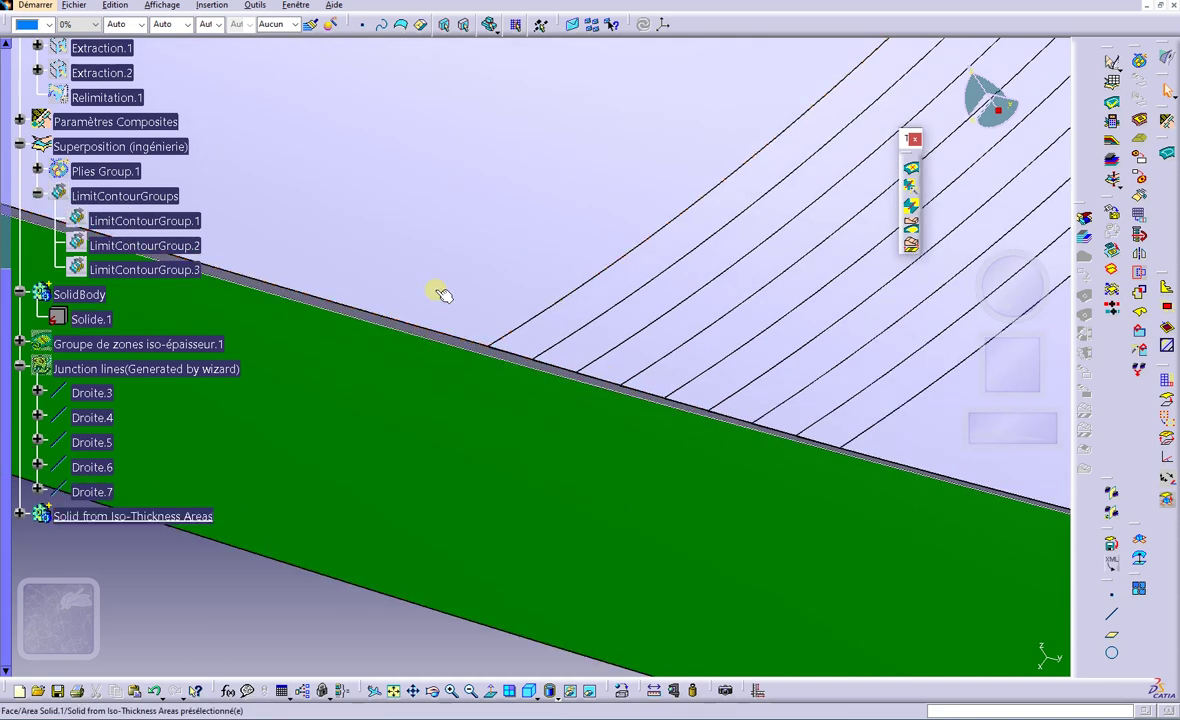
middle_click_drag(458, 474, 513, 203)
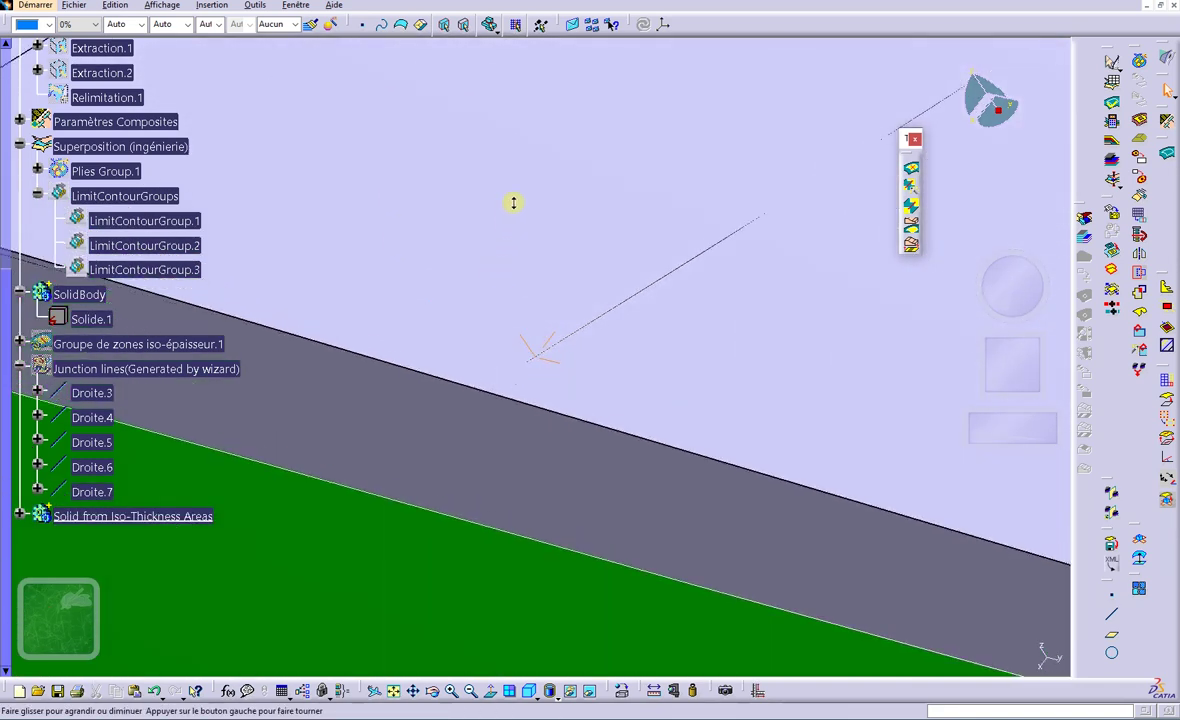
middle_click_drag(474, 558, 687, 383)
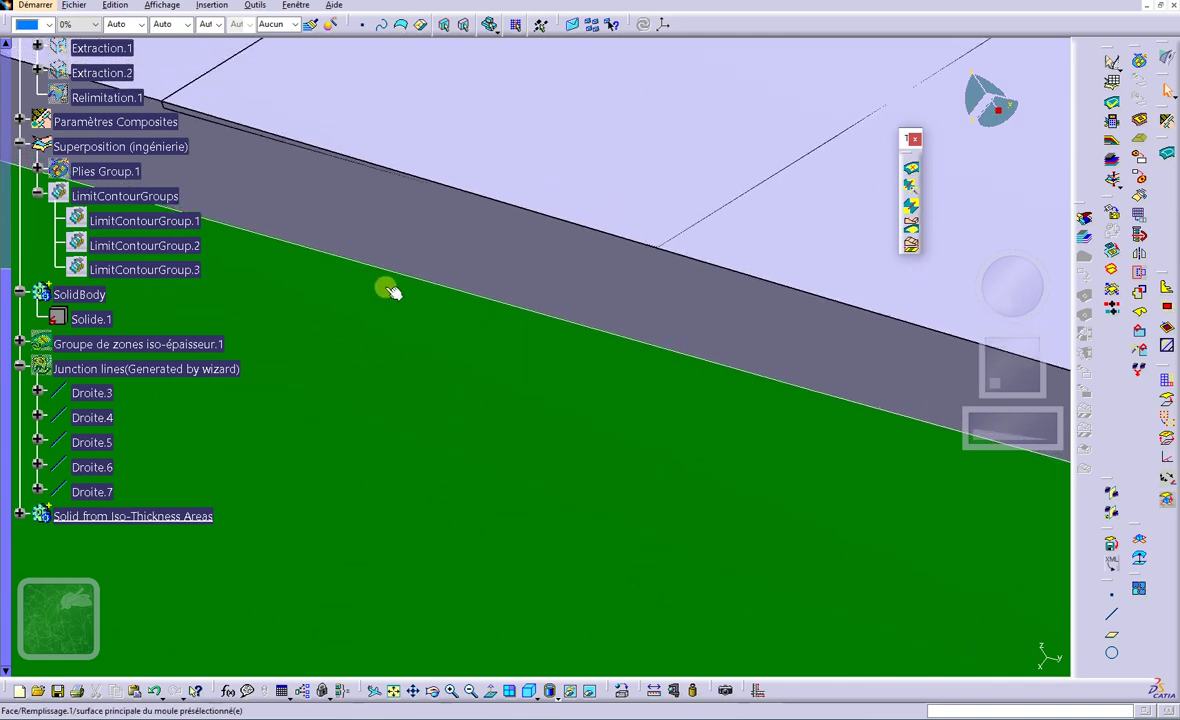
middle_click_drag(223, 140, 285, 133)
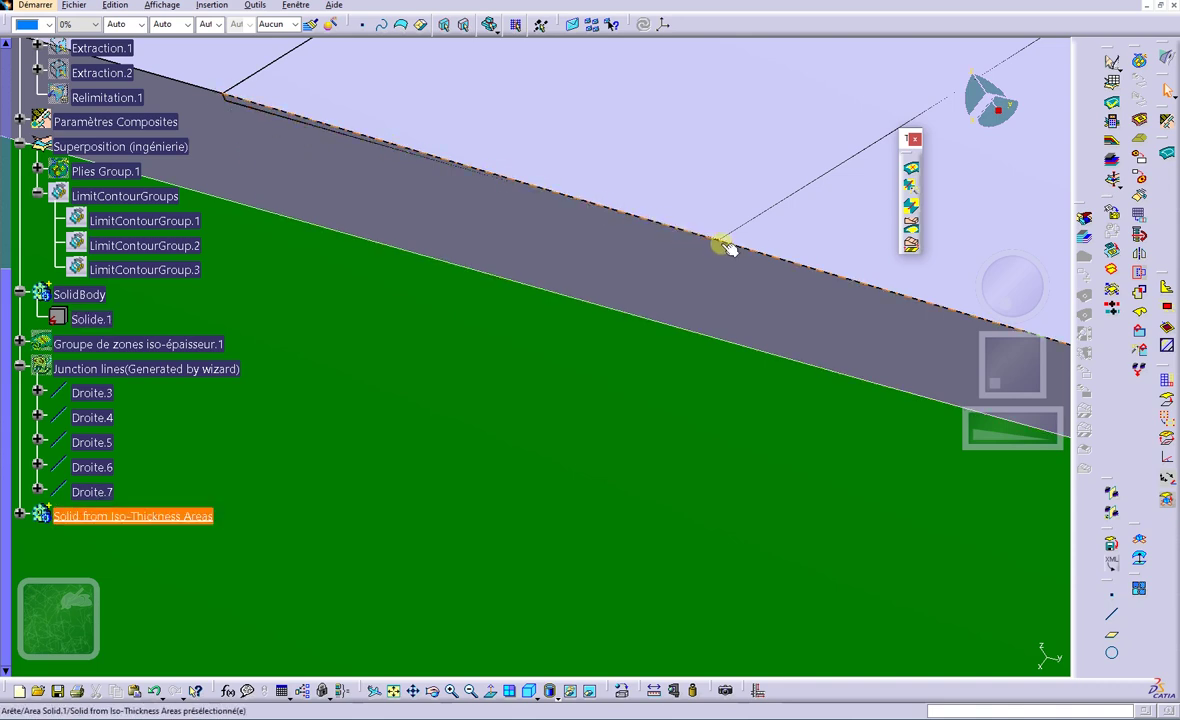
middle_click_drag(718, 244, 672, 267)
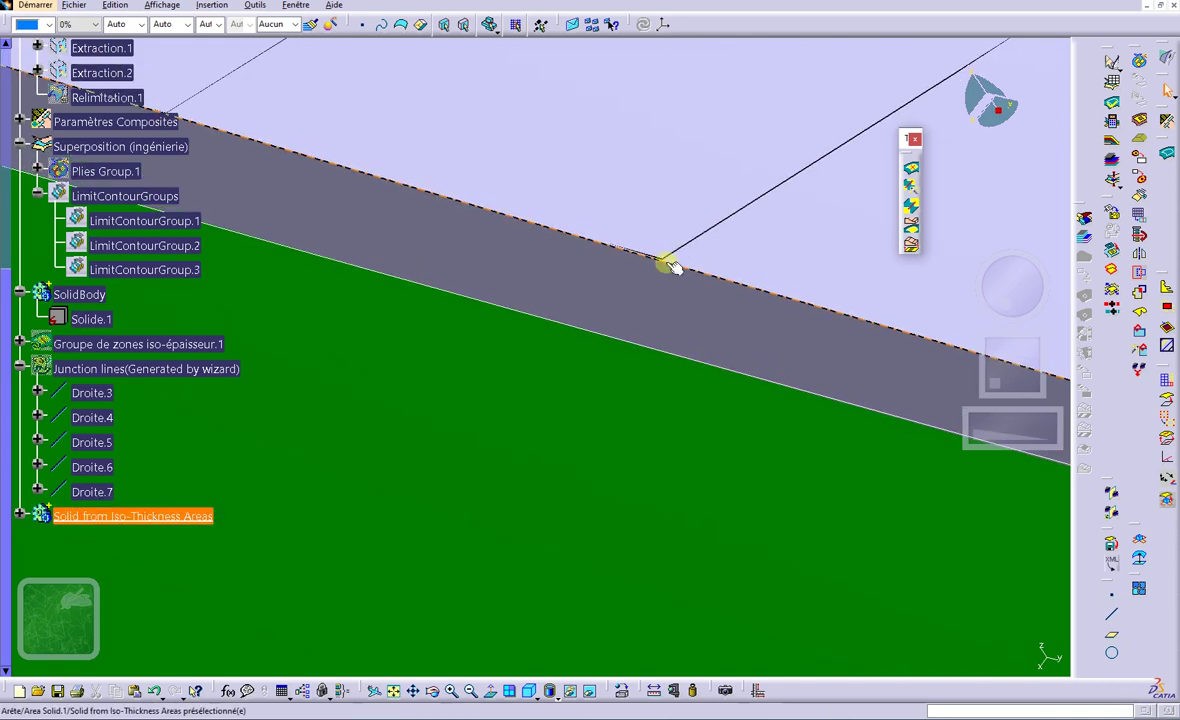
- Examine closely how the edges and ramp ends of the two overlaid solids match along the part contour
middle_click_drag(825, 400, 643, 347)
middle_click_drag(703, 371, 564, 392)
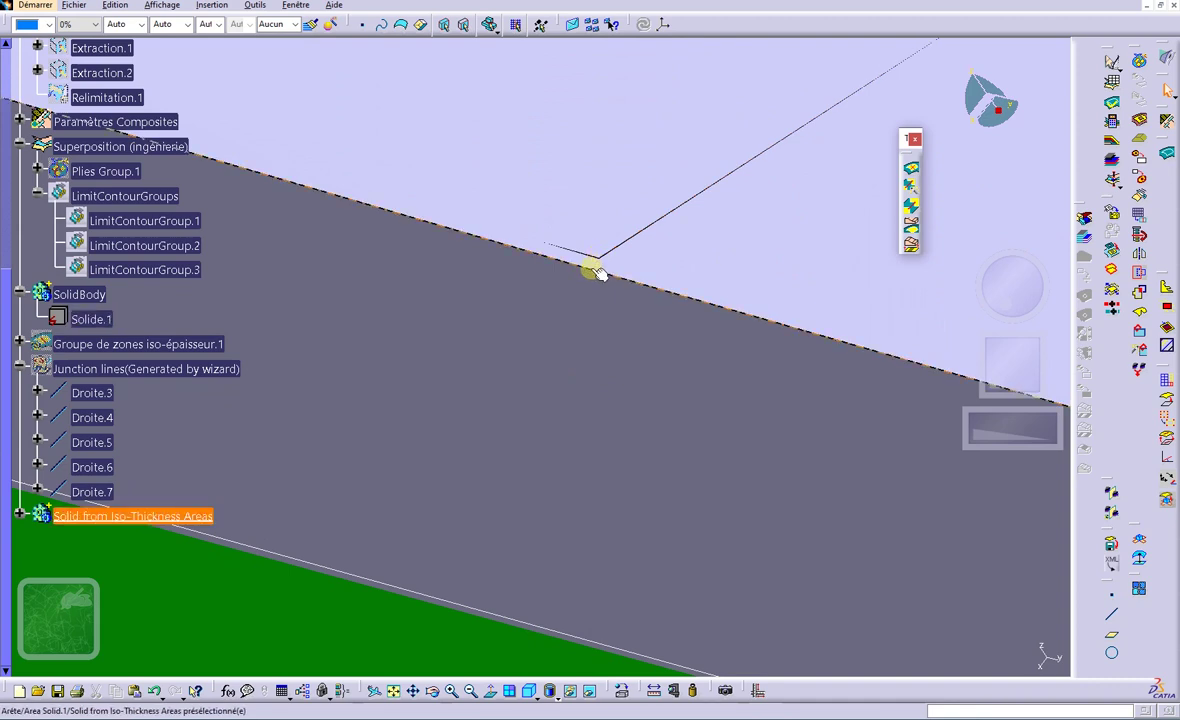
middle_click_drag(600, 298, 210, 154)
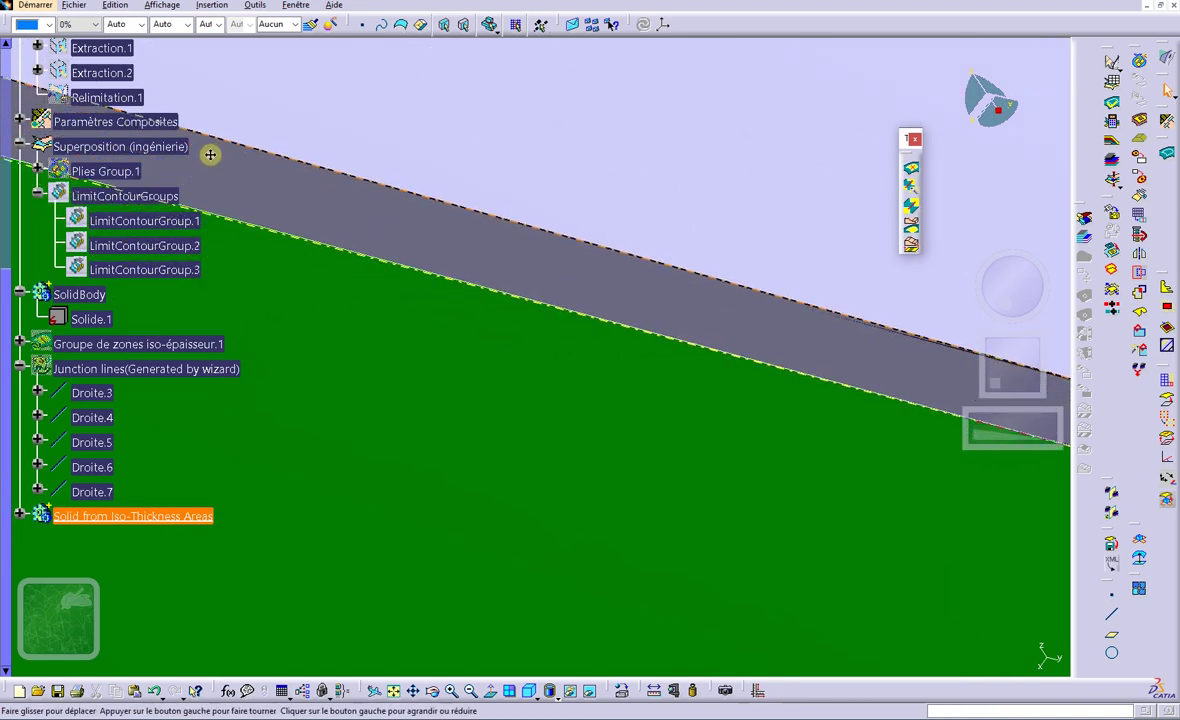
middle_click_drag(843, 325, 682, 403)
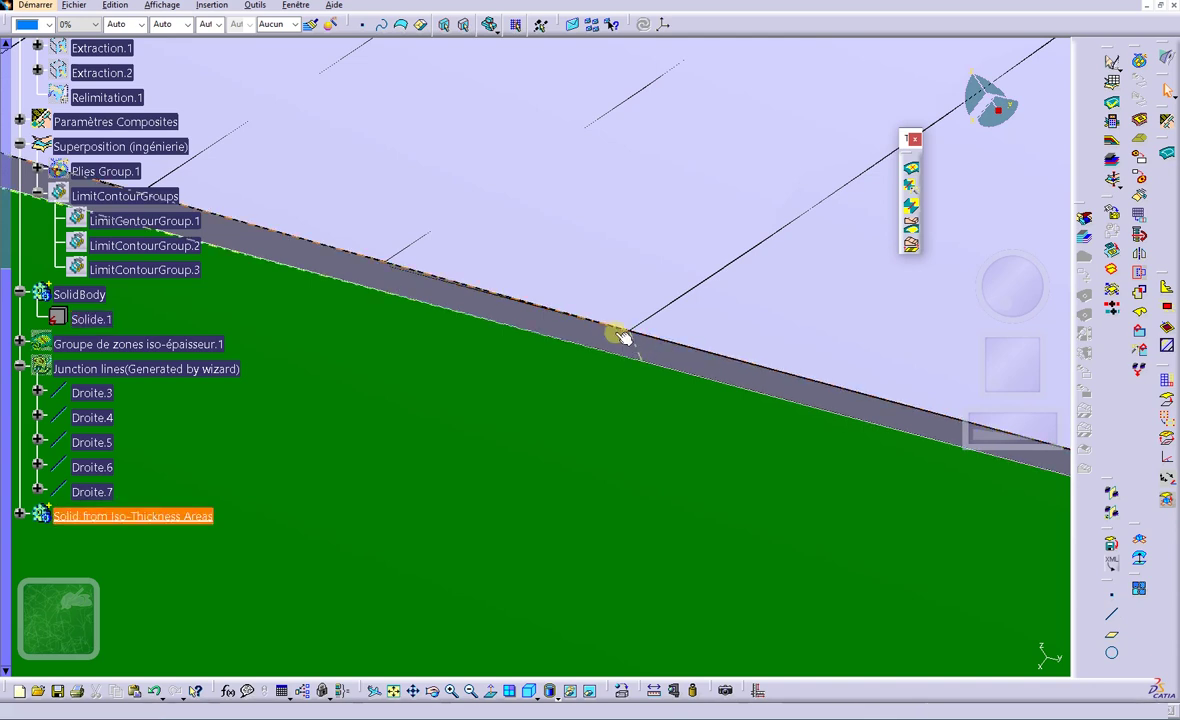
middle_click_drag(663, 350, 640, 485)
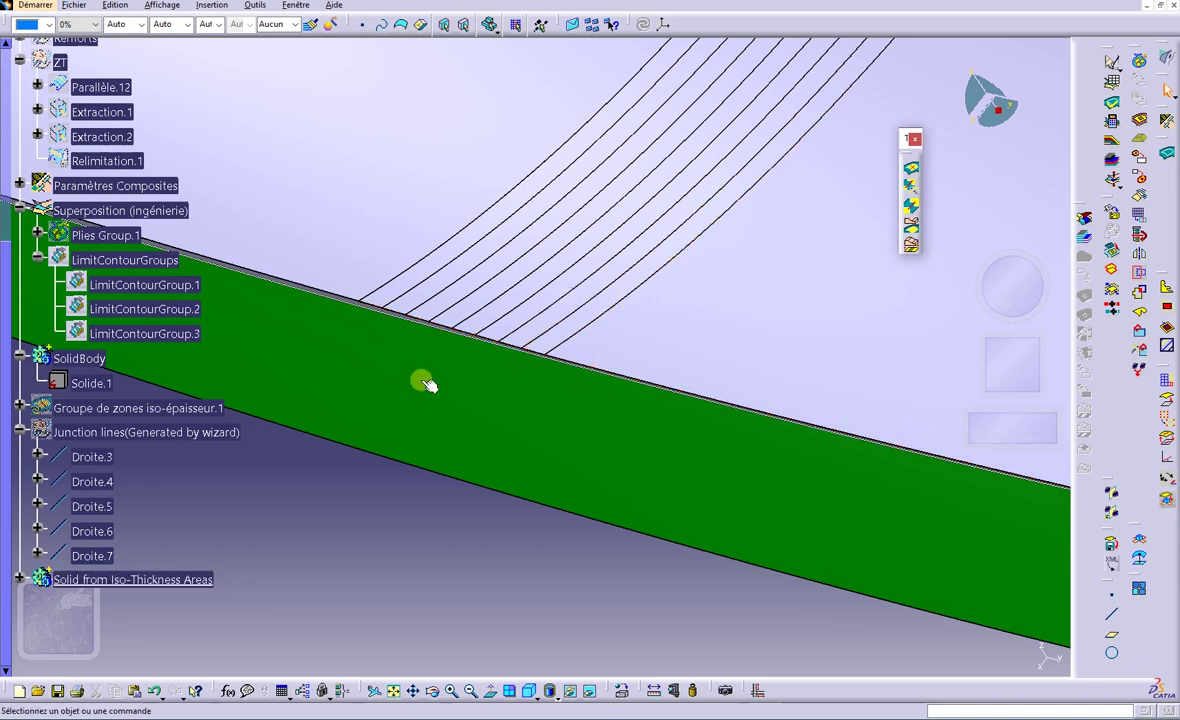
- Hide SolidBody so that only the iso-thickness solid is displayed, and expand Solid from Iso-Thickness Areas in the tree
left_click(75, 358)
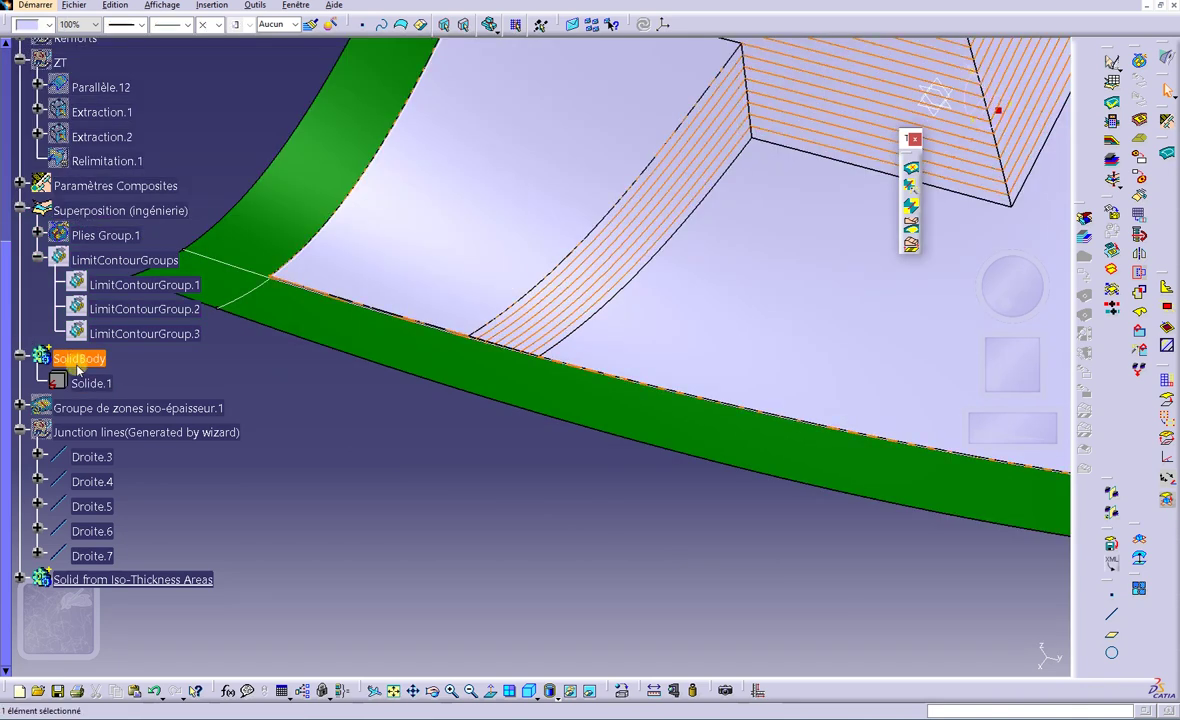
right_click(75, 358)
left_click(138, 398)
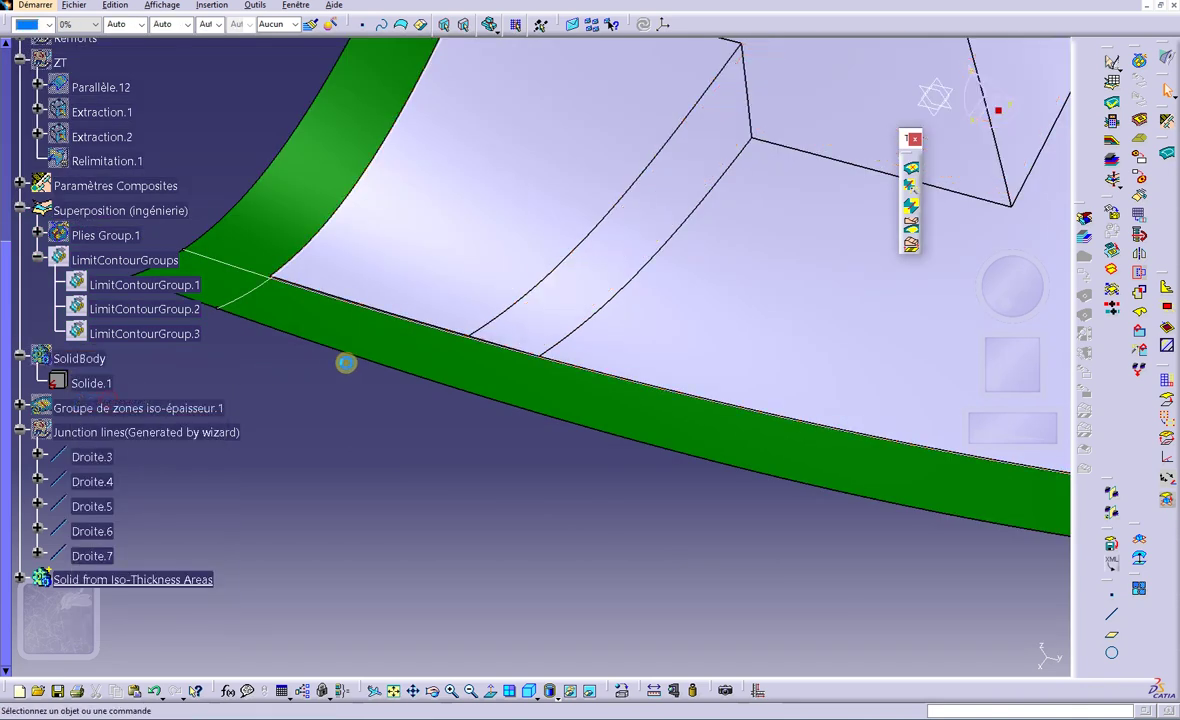
middle_click_drag(345, 361, 395, 427)
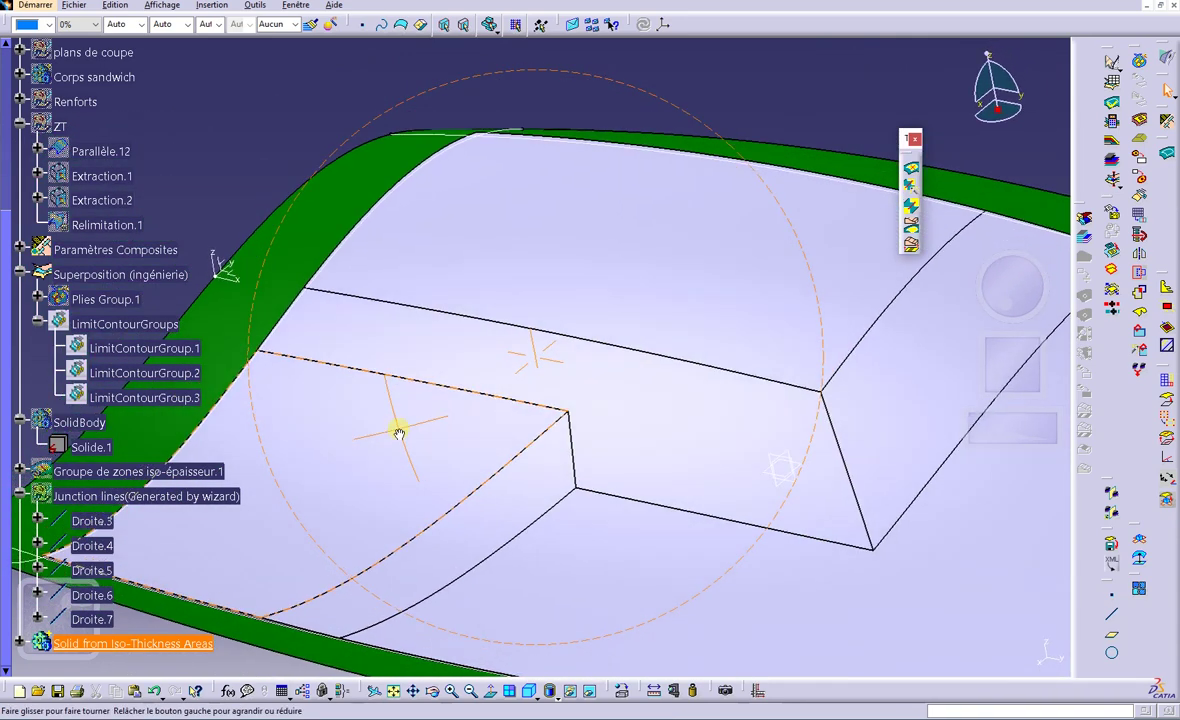
scroll(224, 263, "down", 3)
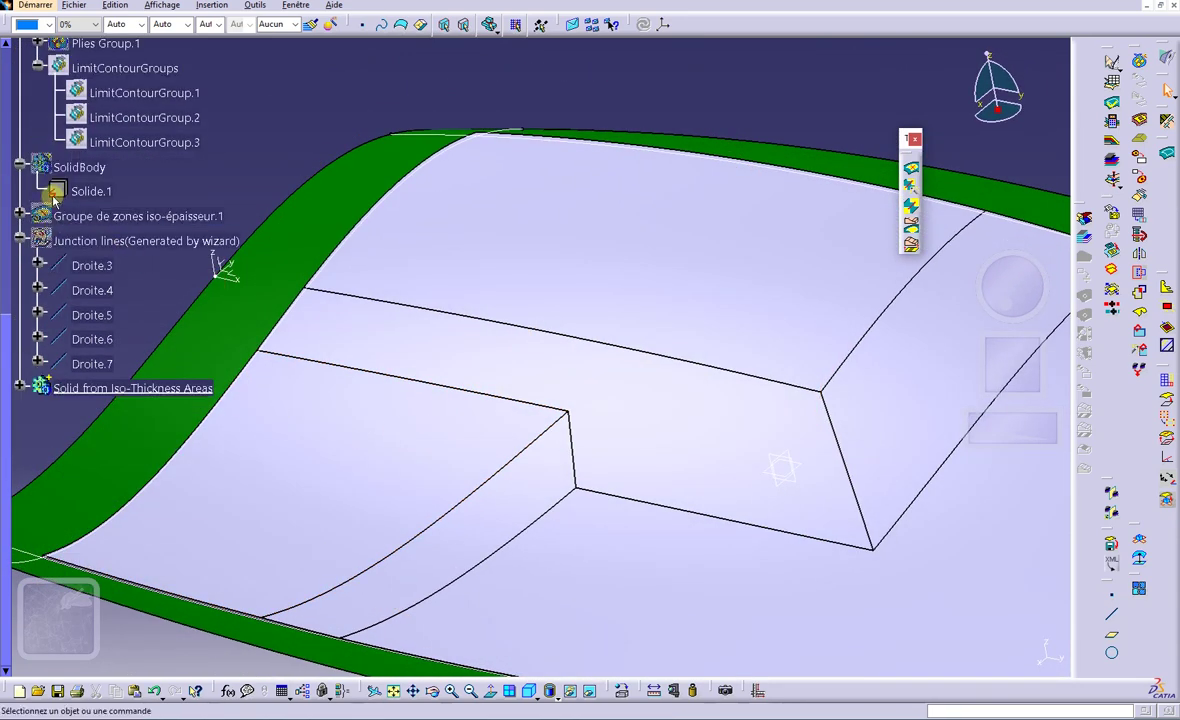
left_click(20, 387)
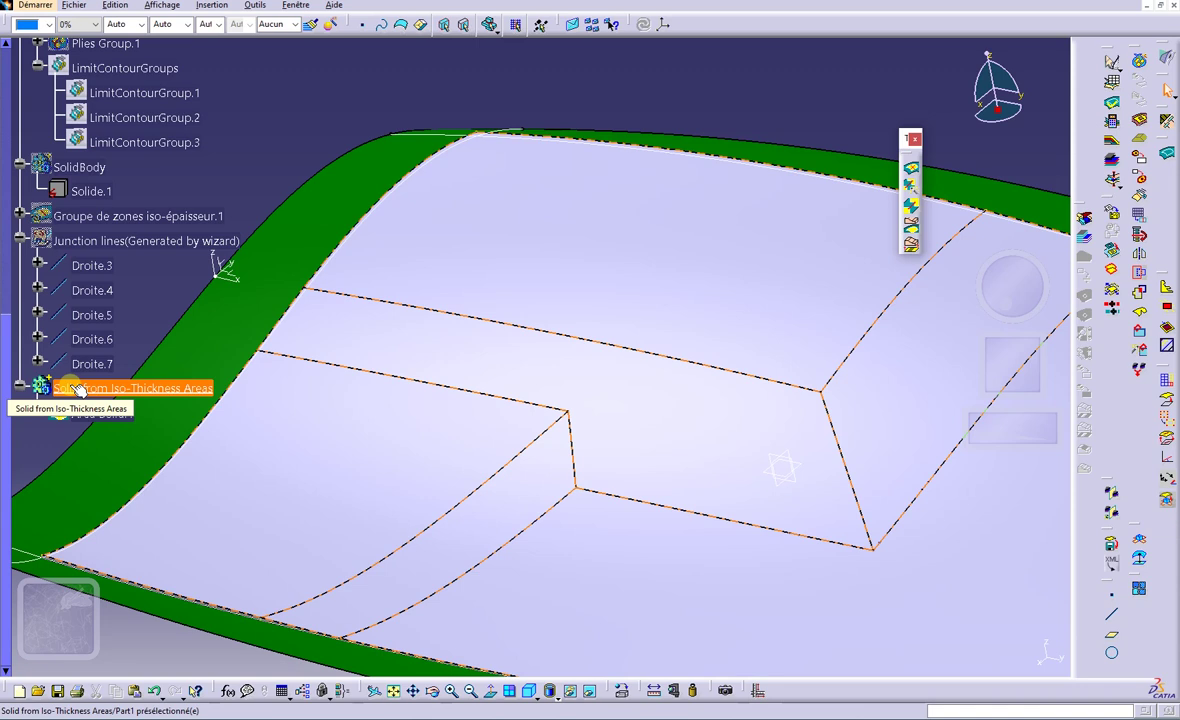
- Generate Colored Faces from the complete ply stacking with Solid From Plies
left_click(912, 246)
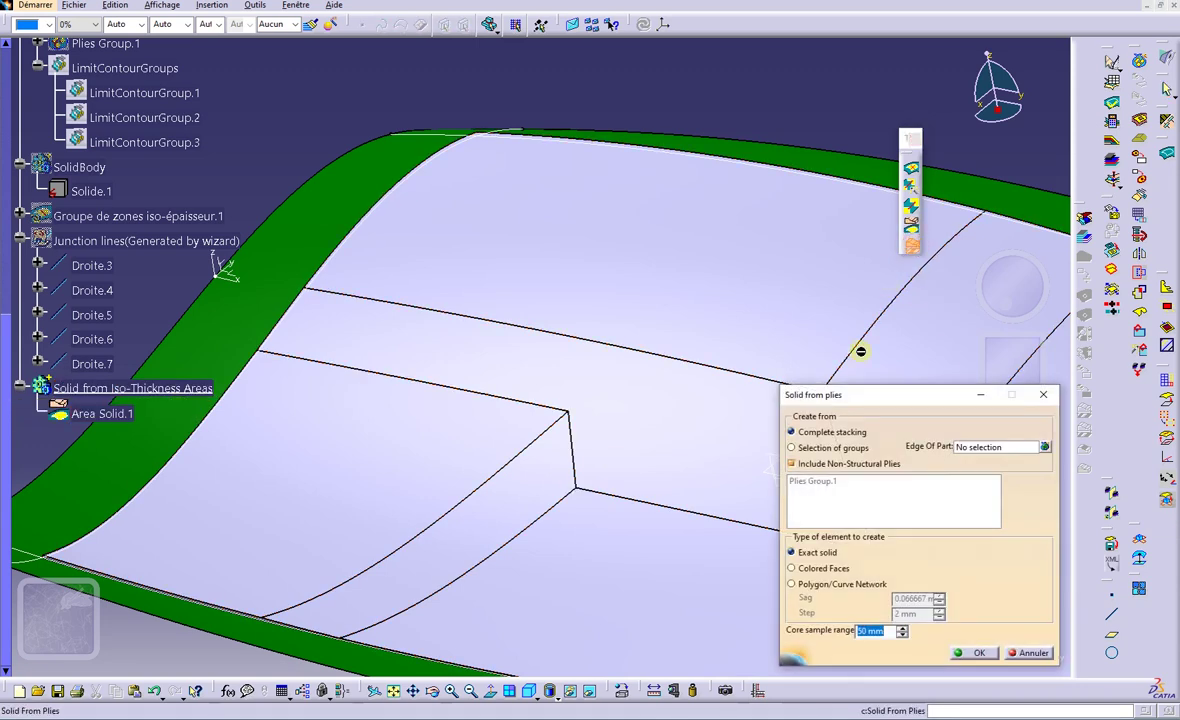
left_click(826, 569)
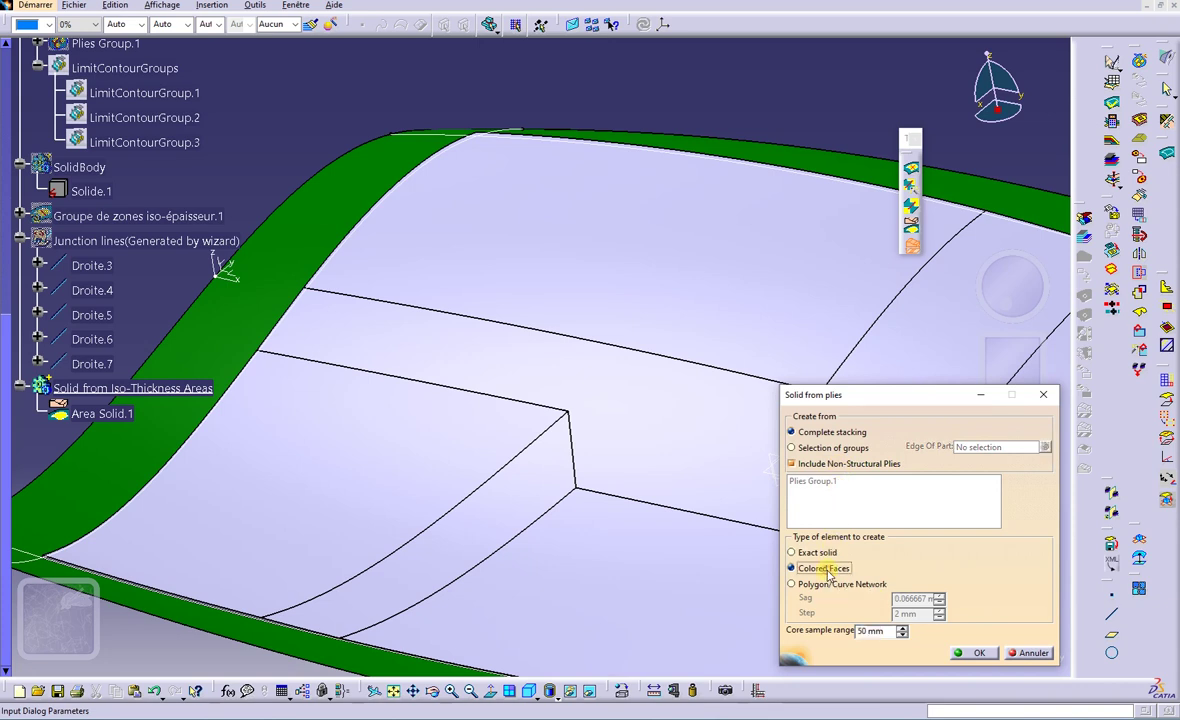
left_click(973, 653)
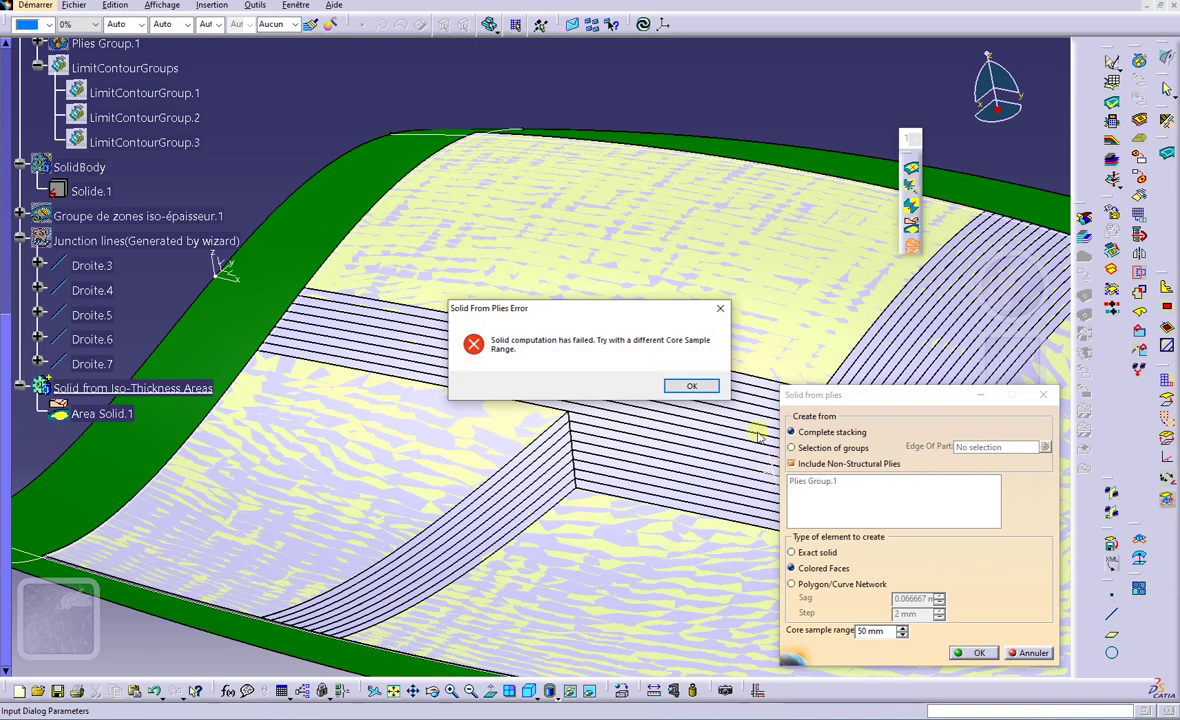
left_click(692, 388)
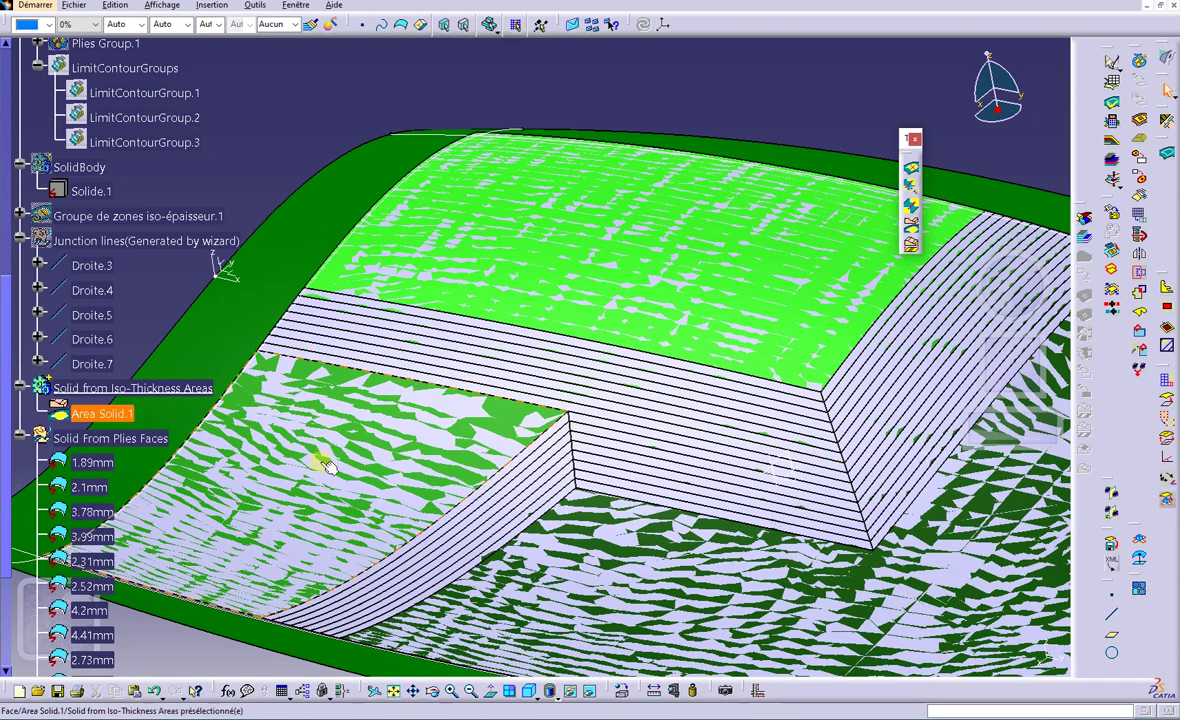
- Hide Solid from Iso-Thickness Areas to leave the colored ply faces visible on their own
middle_click_drag(328, 468, 400, 300)
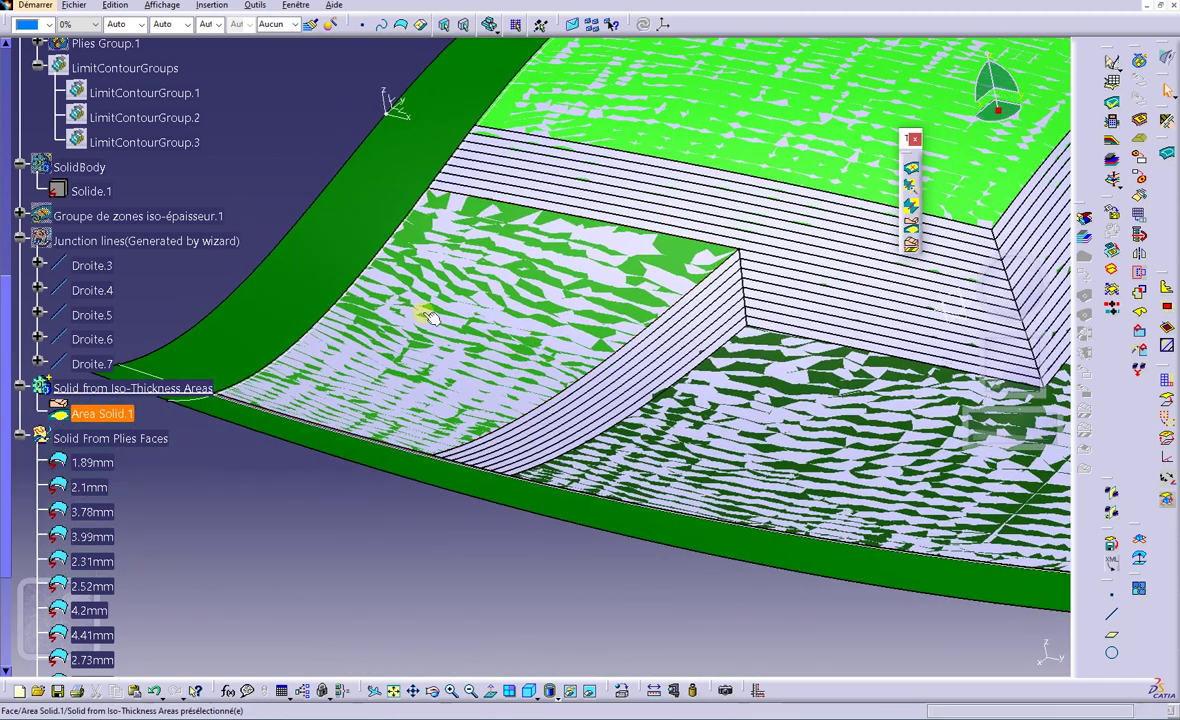
right_click(112, 390)
left_click(150, 433)
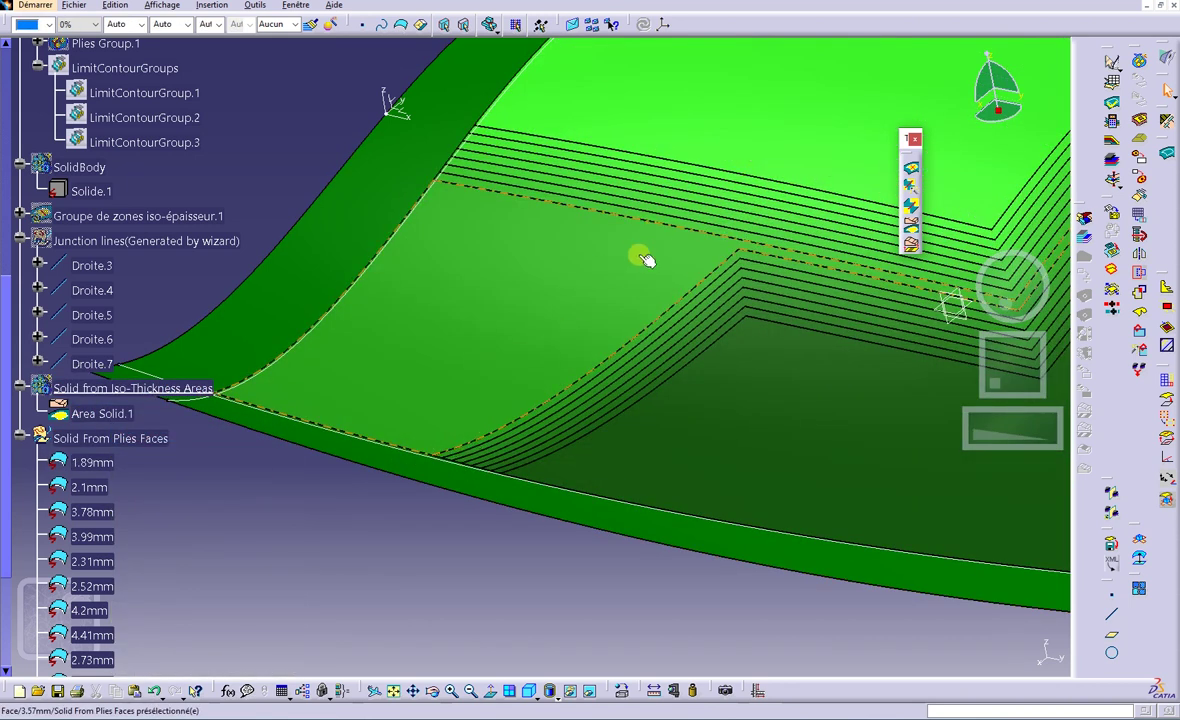
- Examine the stepped colored faces and the small offsets between them where the ply drop-offs meet the part contour
middle_click_drag(640, 256, 345, 260)
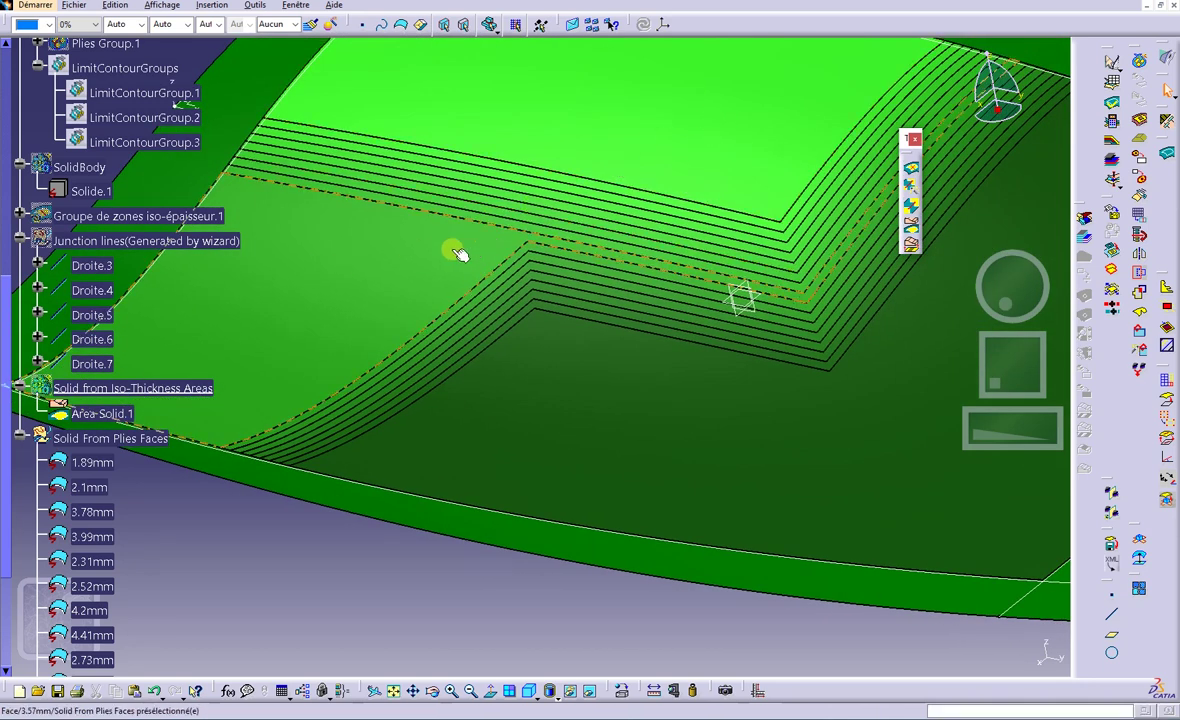
middle_click(245, 455)
middle_click_drag(406, 561, 369, 321)
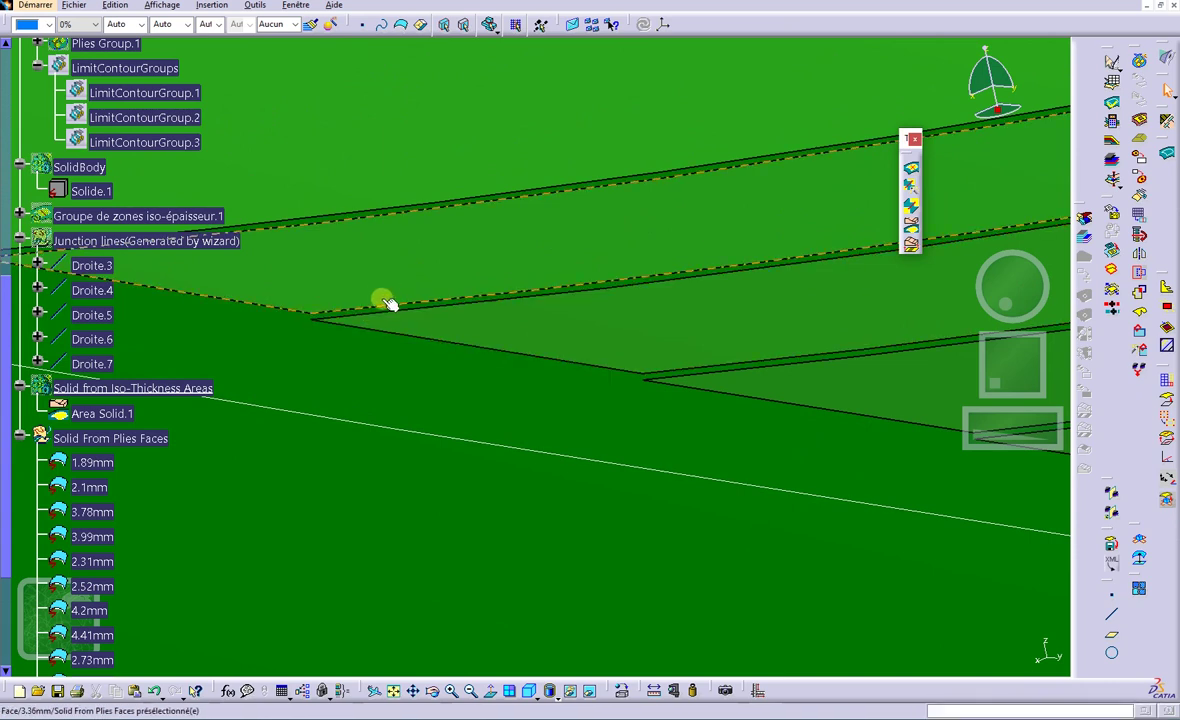
middle_click_drag(550, 250, 642, 305)
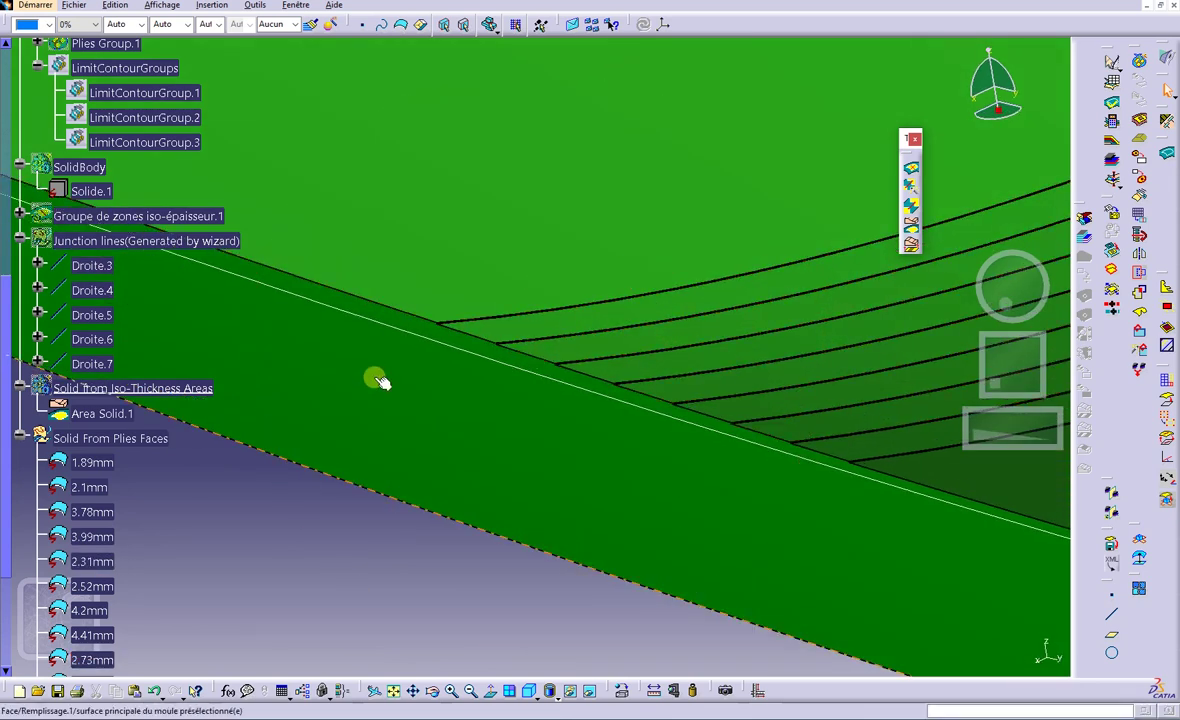
middle_click_drag(440, 380, 569, 274)
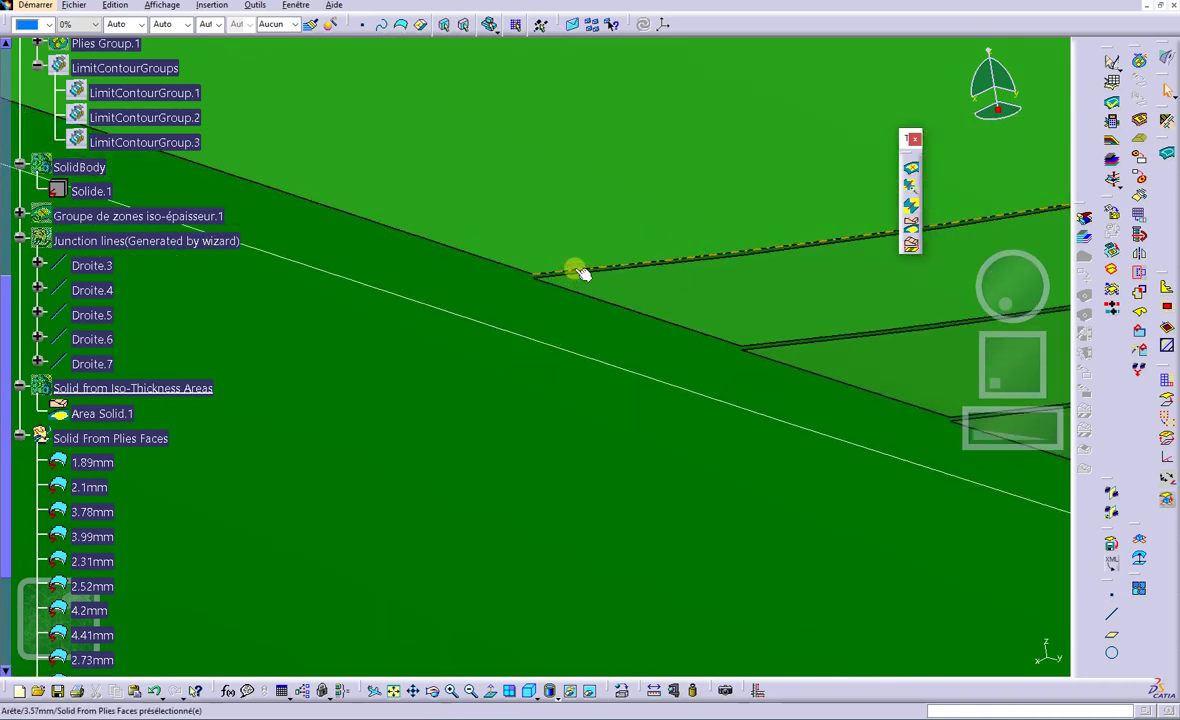
middle_click_drag(652, 227, 732, 508)
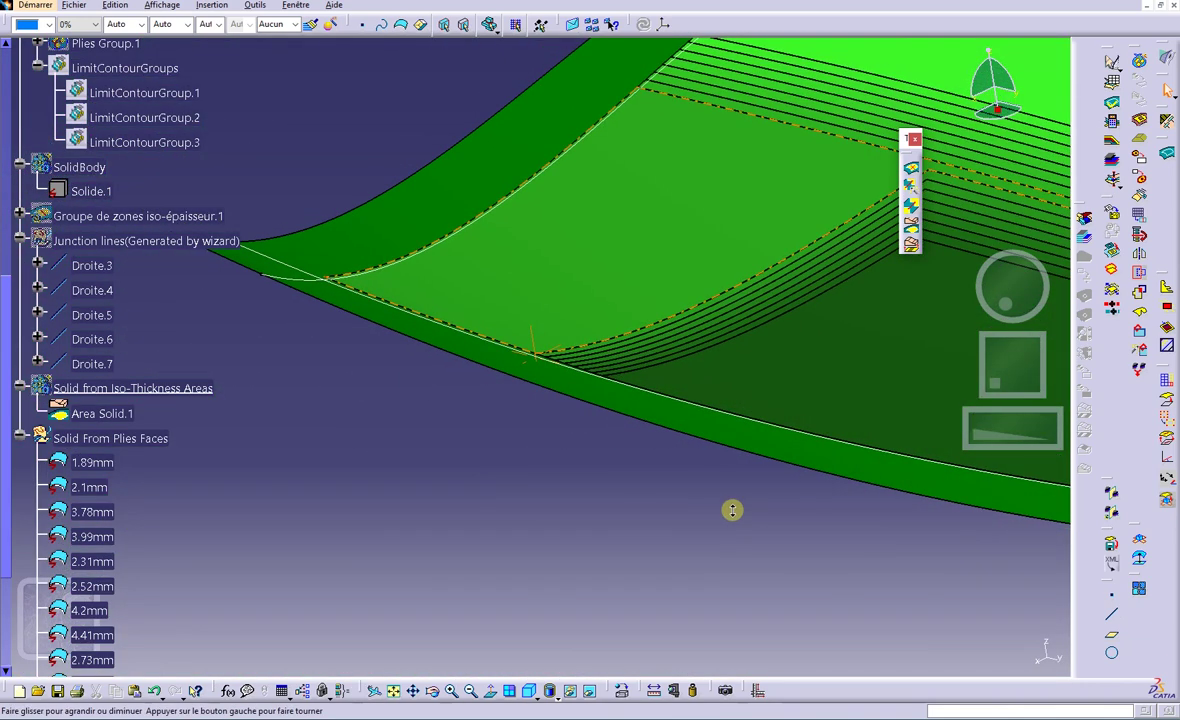
- Delete the Solid From Plies Faces set with all its colored faces
scroll(190, 410, "down", 3)
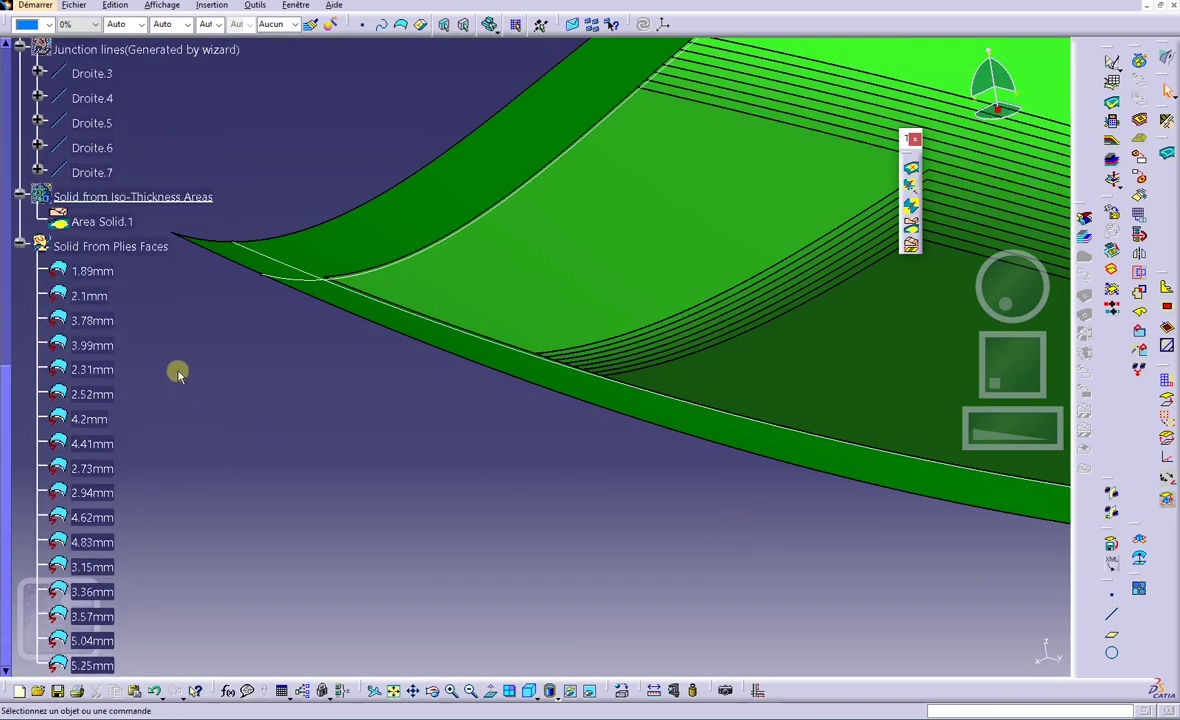
right_click(140, 254)
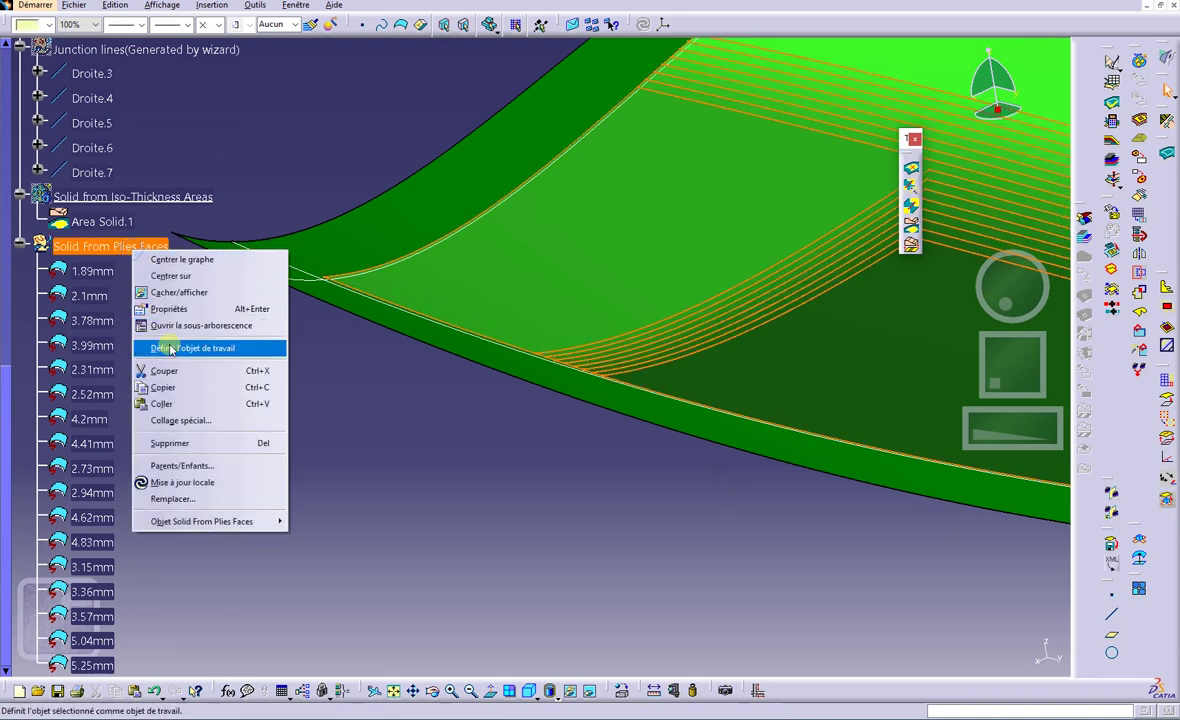
left_click(185, 446)
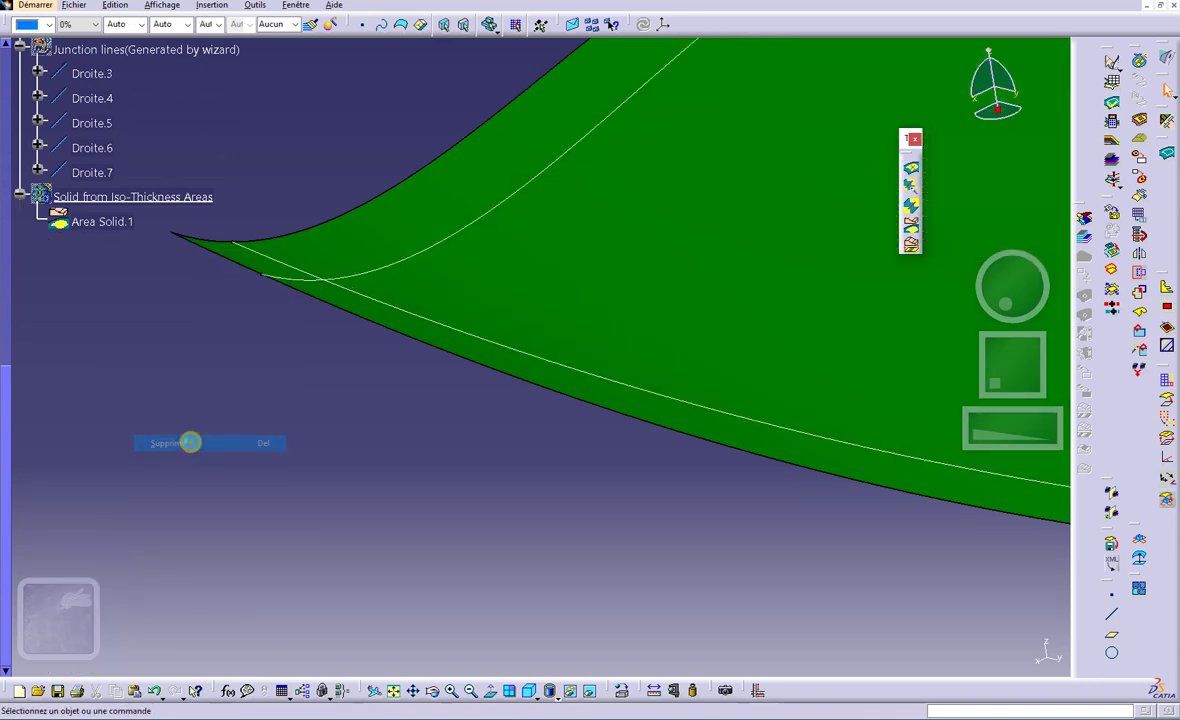
- Set up a Solid from Iso-Thickness Areas with top surface output, based on Groupe de zones iso-épaisseur.1
left_click(914, 228)
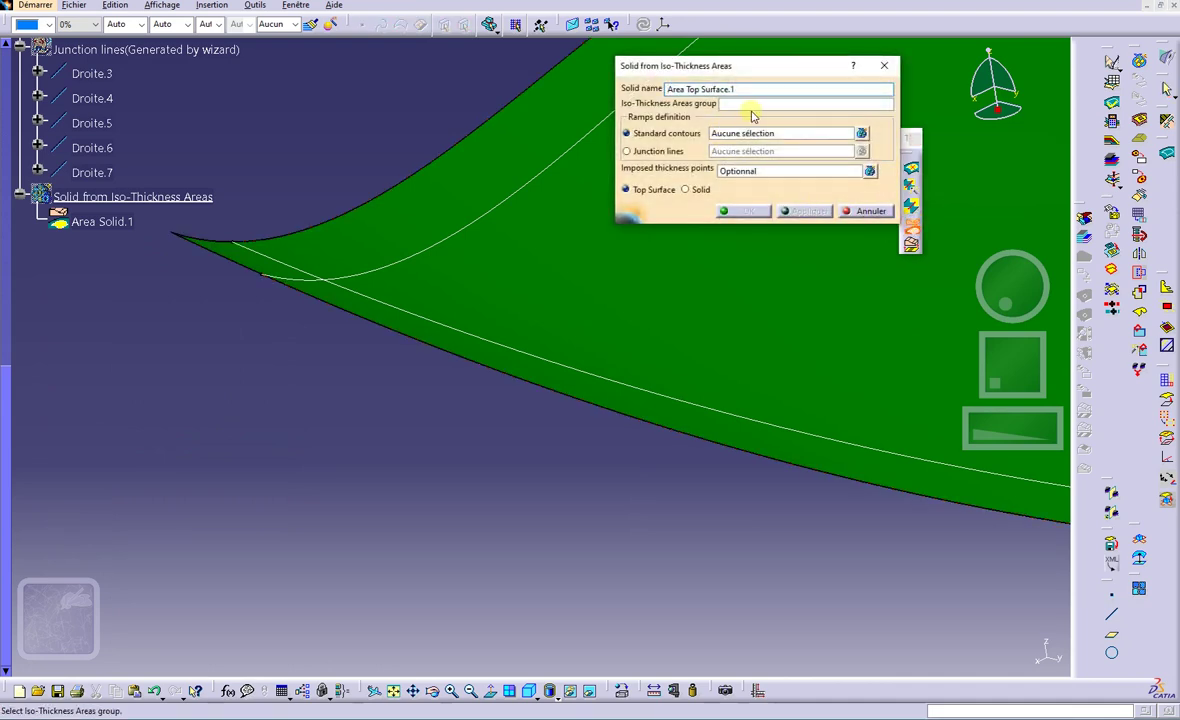
scroll(210, 137, "up", 3)
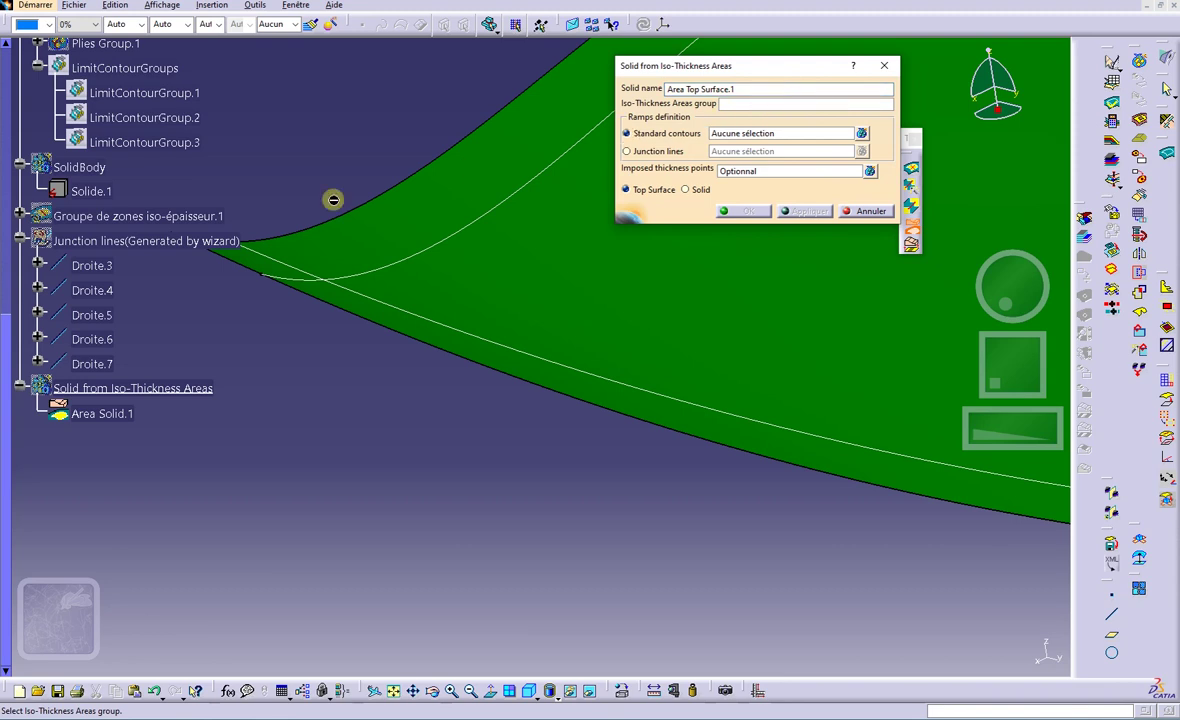
left_click(136, 217)
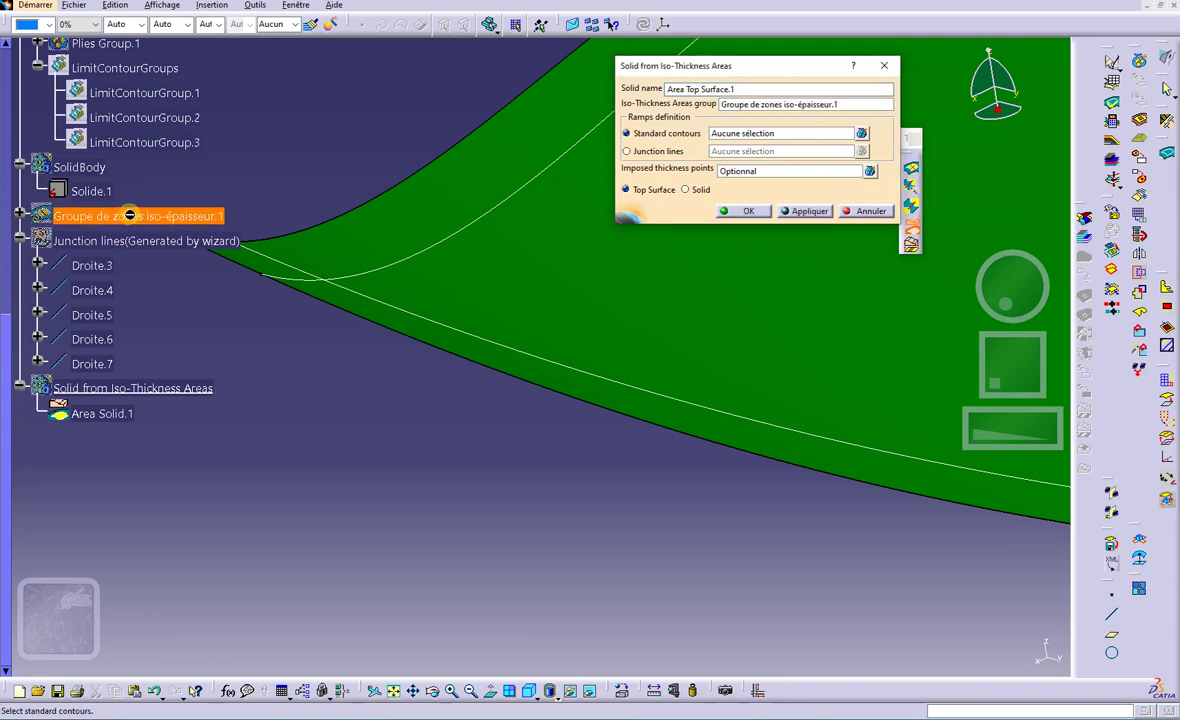
- Define the ramps by the junction lines Droite.3 to Droite.7 and create the iso-thickness top surface
left_click(674, 153)
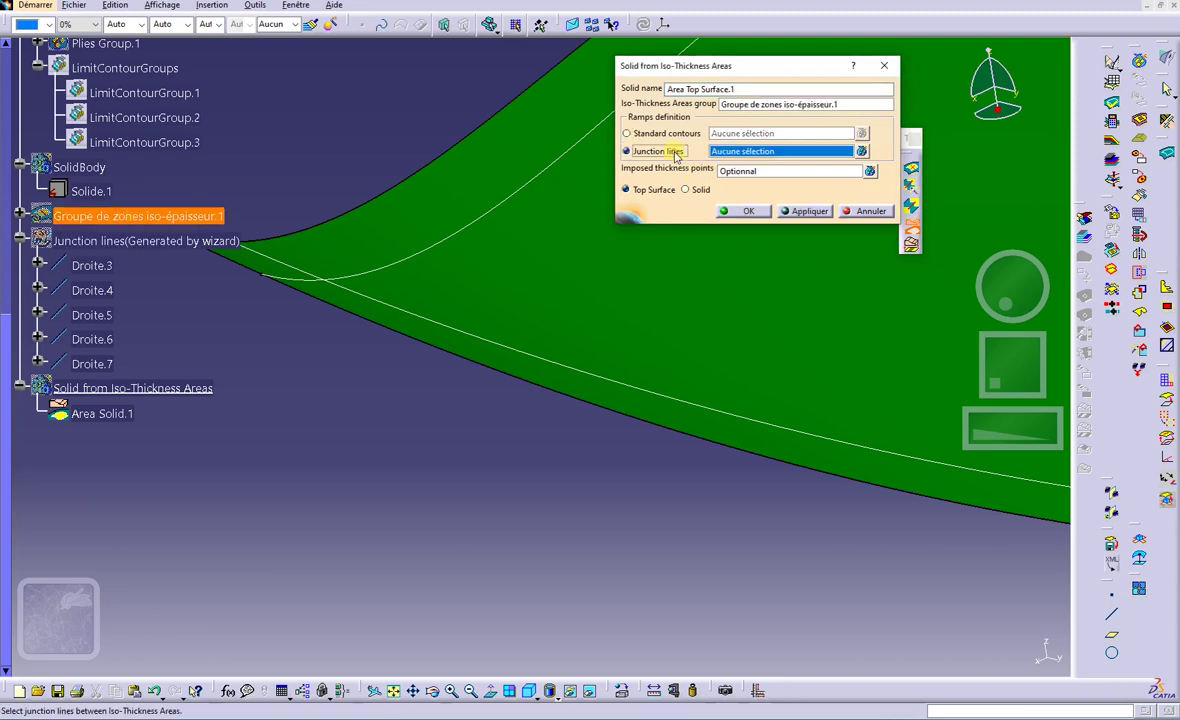
left_click(100, 268)
left_click(95, 290)
left_click(100, 315)
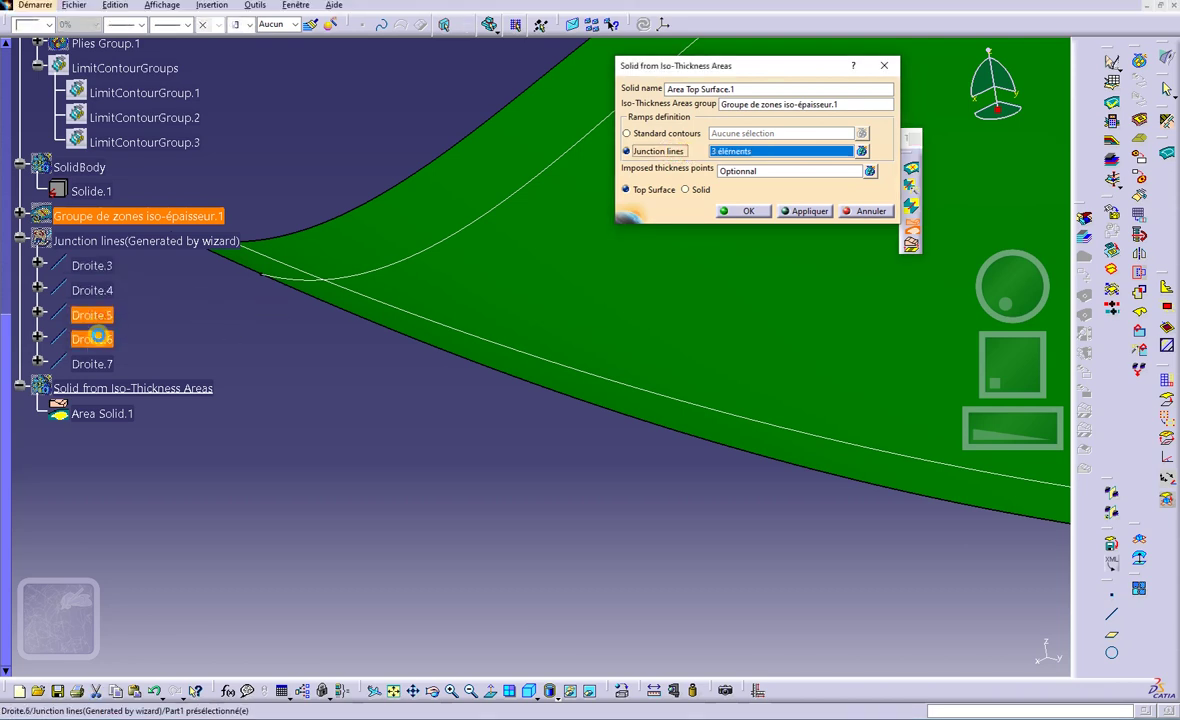
left_click(93, 339)
left_click(93, 364)
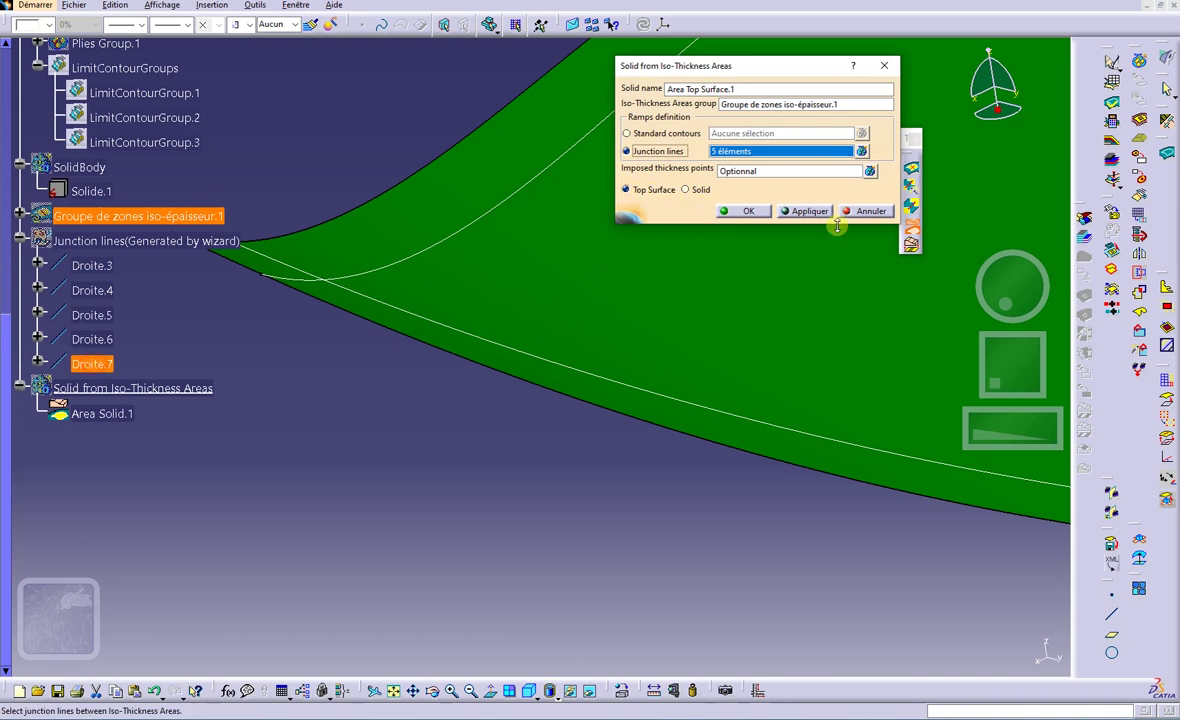
left_click(752, 212)
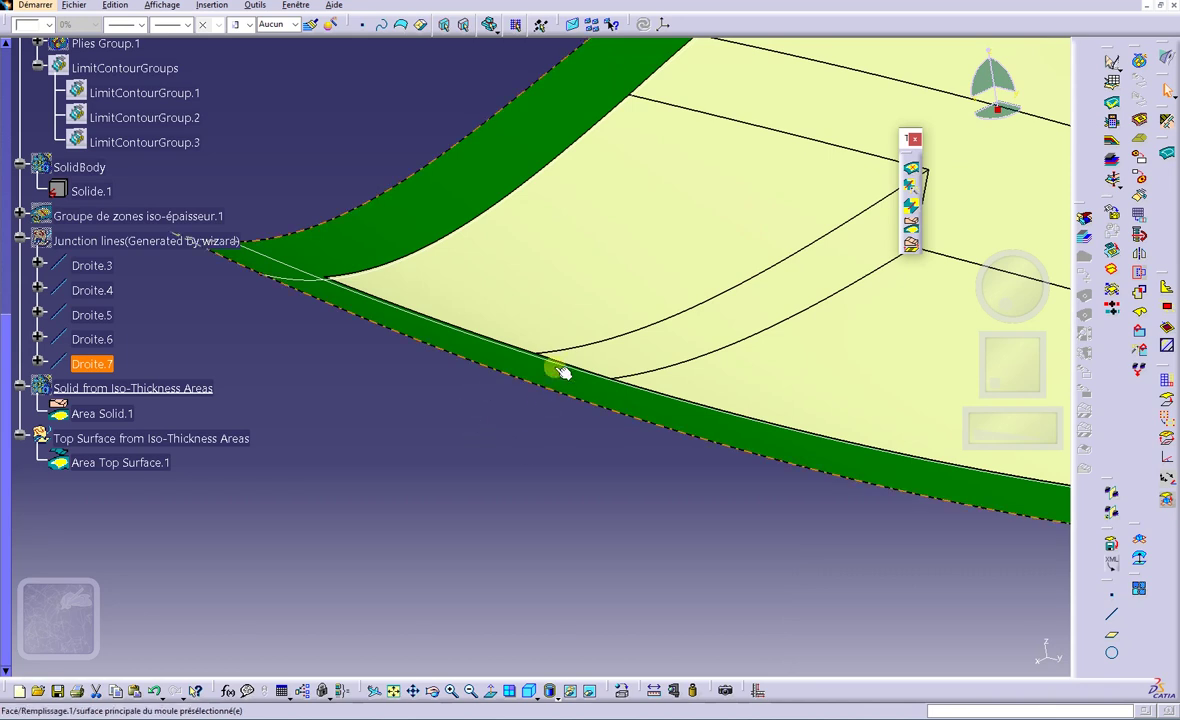
- Examine the new top surface, its ramps and its edges along the part contour
middle_click_drag(558, 363, 550, 319)
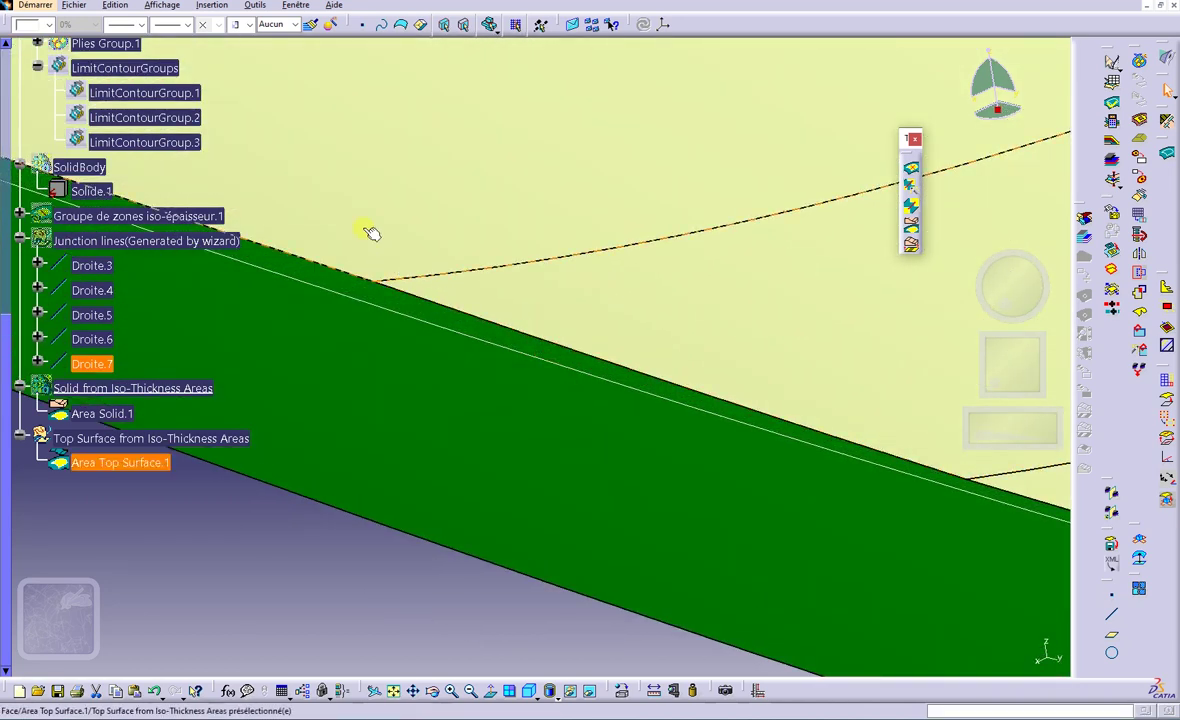
middle_click_drag(690, 332, 514, 253)
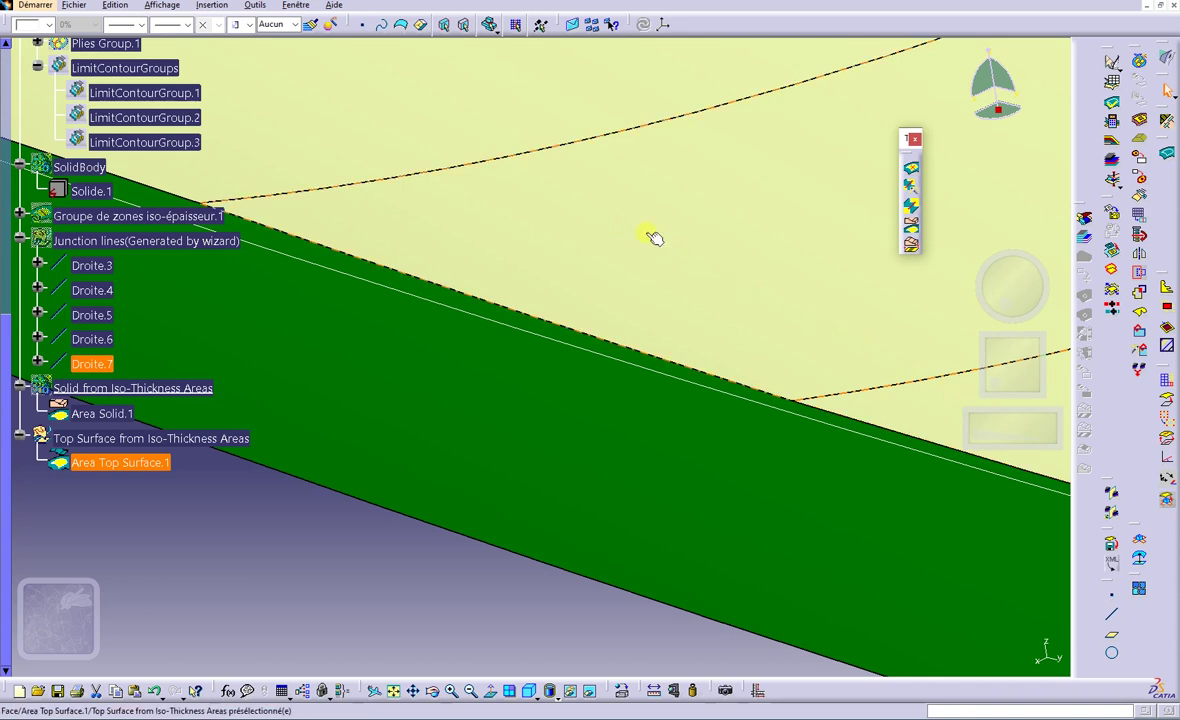
middle_click_drag(790, 313, 740, 468)
middle_click_drag(724, 329, 308, 527)
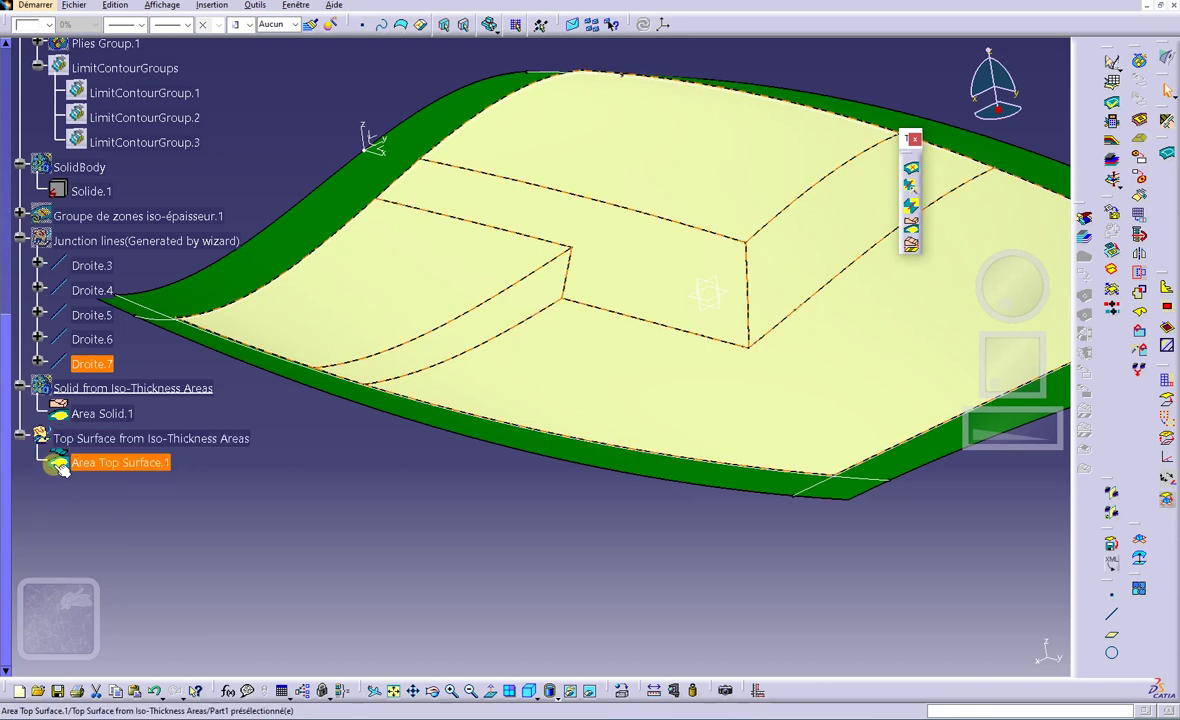
middle_click_drag(680, 353, 700, 370)
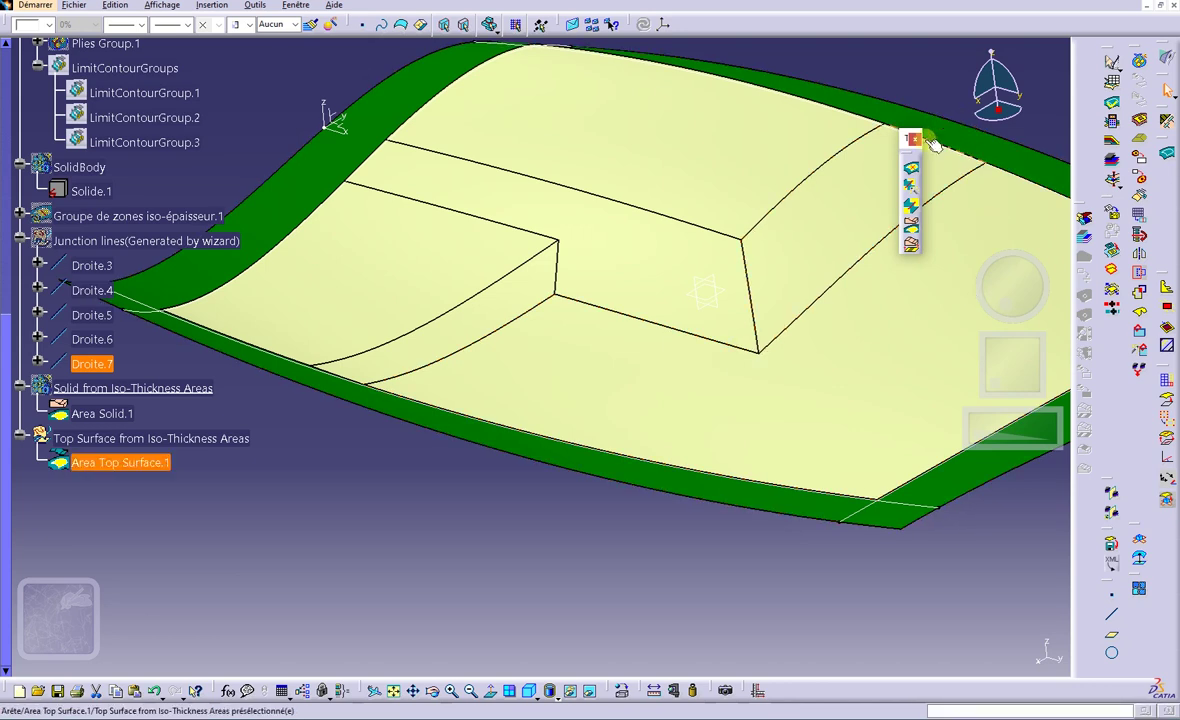
- Dock the floating iso-thickness toolbar with the other toolbars and review the available Top Surface & Solid commands
left_click_drag(904, 140, 1107, 340)
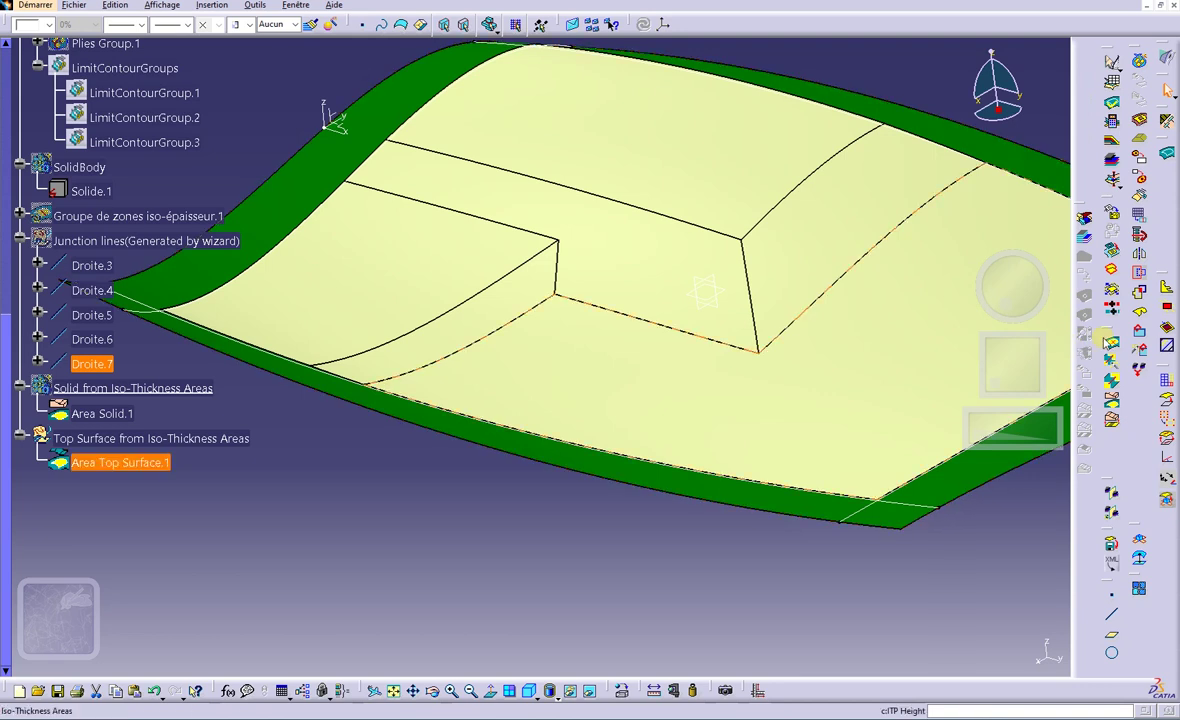
left_click(212, 6)
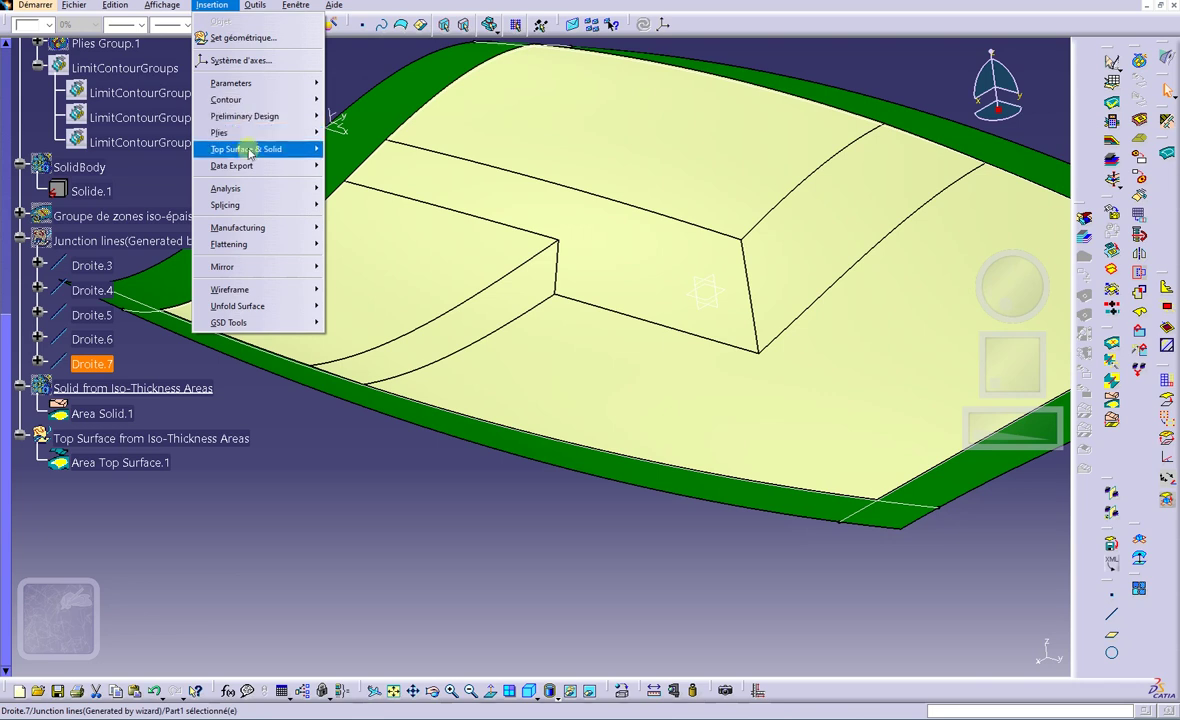
mouse_move(273, 151)
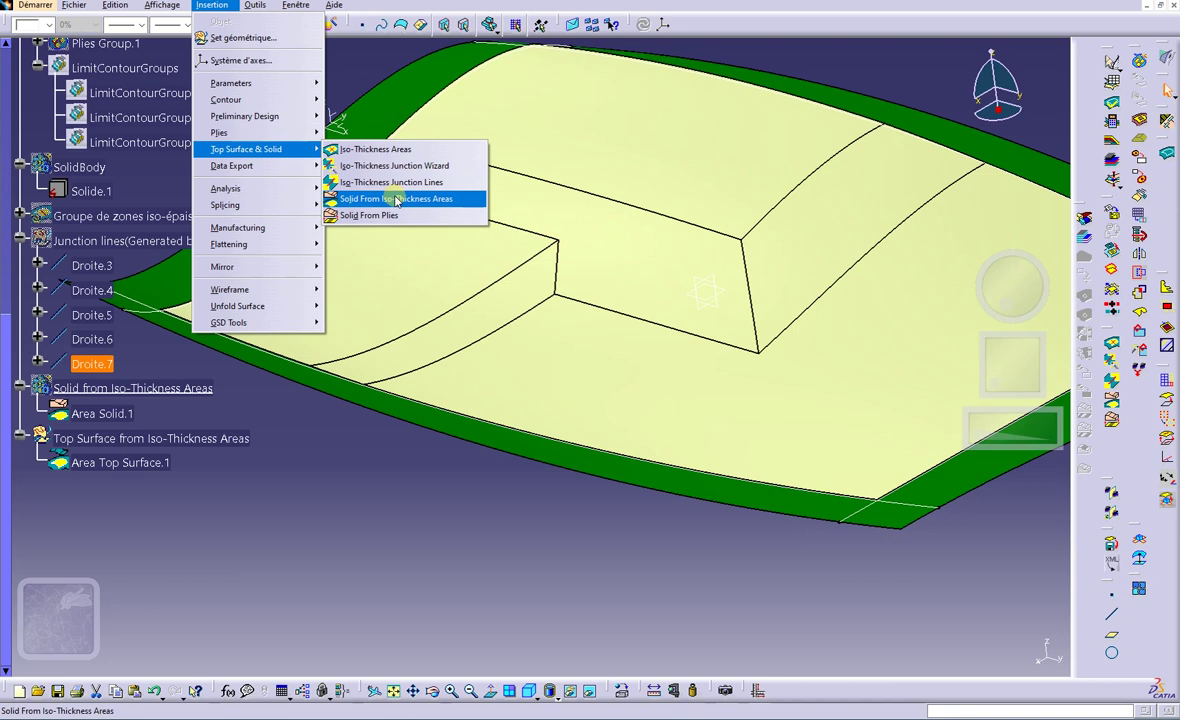
left_click(360, 477)
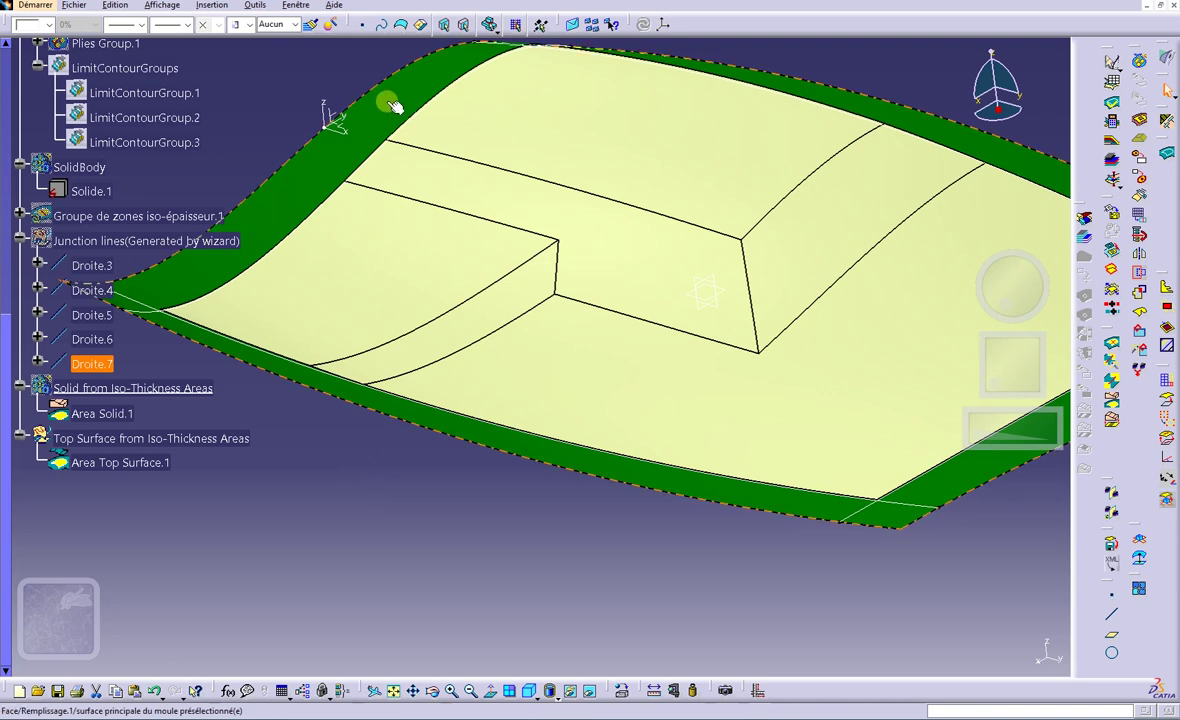
middle_click_drag(395, 107, 312, 196)
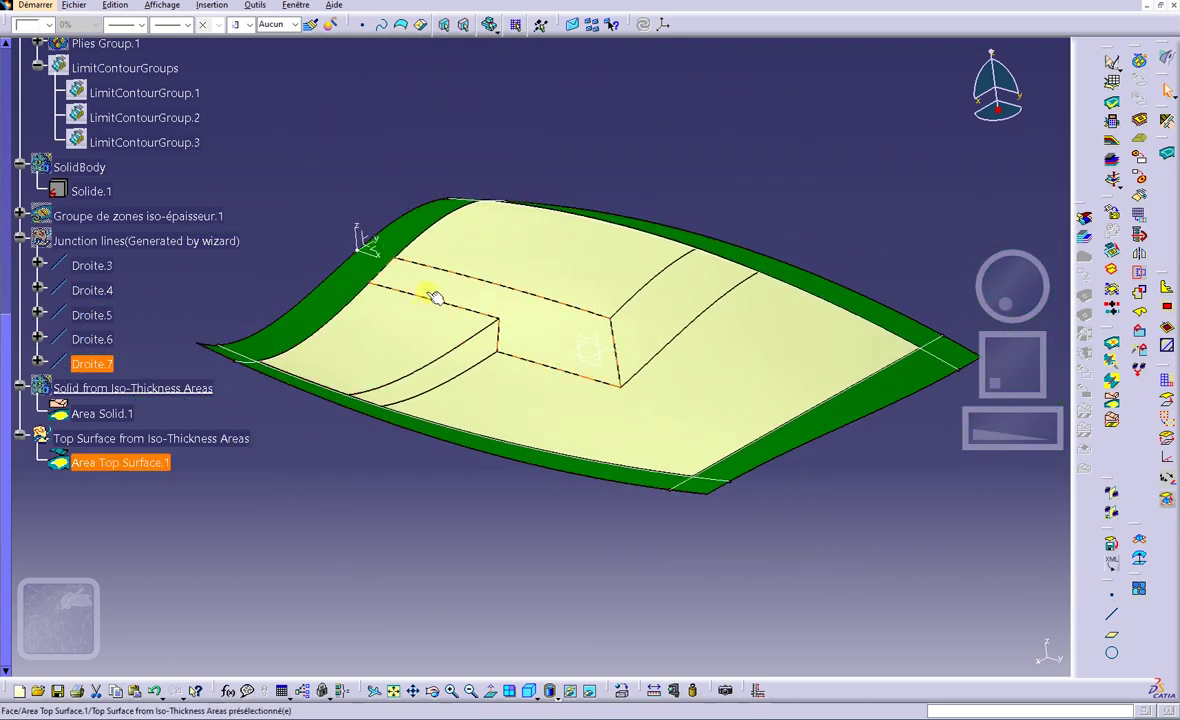